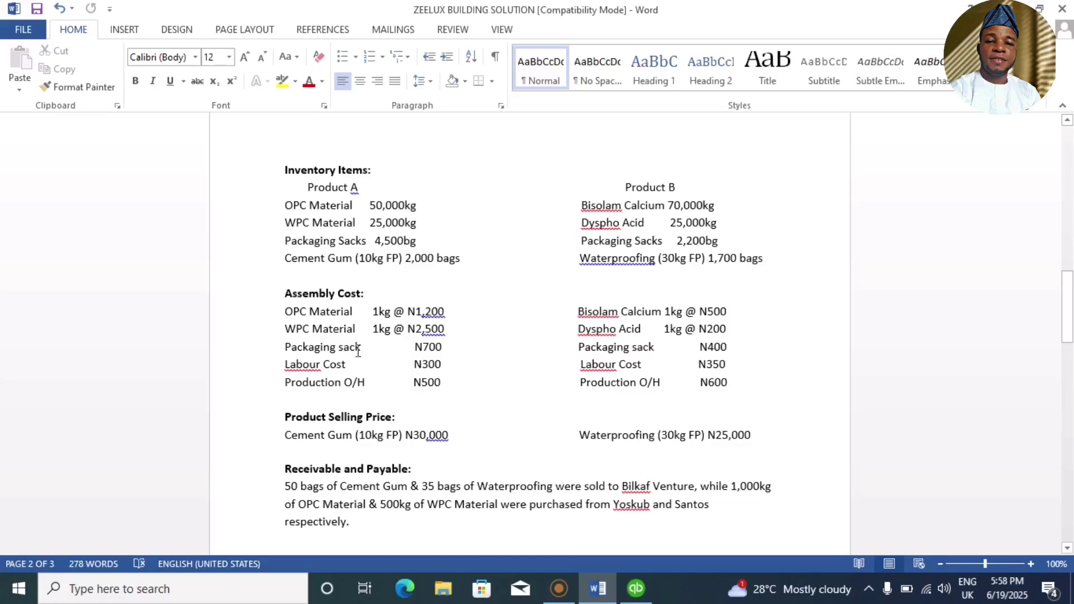
Step: Switch to QuickBooks and start a new Inventory Part item named WPC Material
left_click(639, 595)
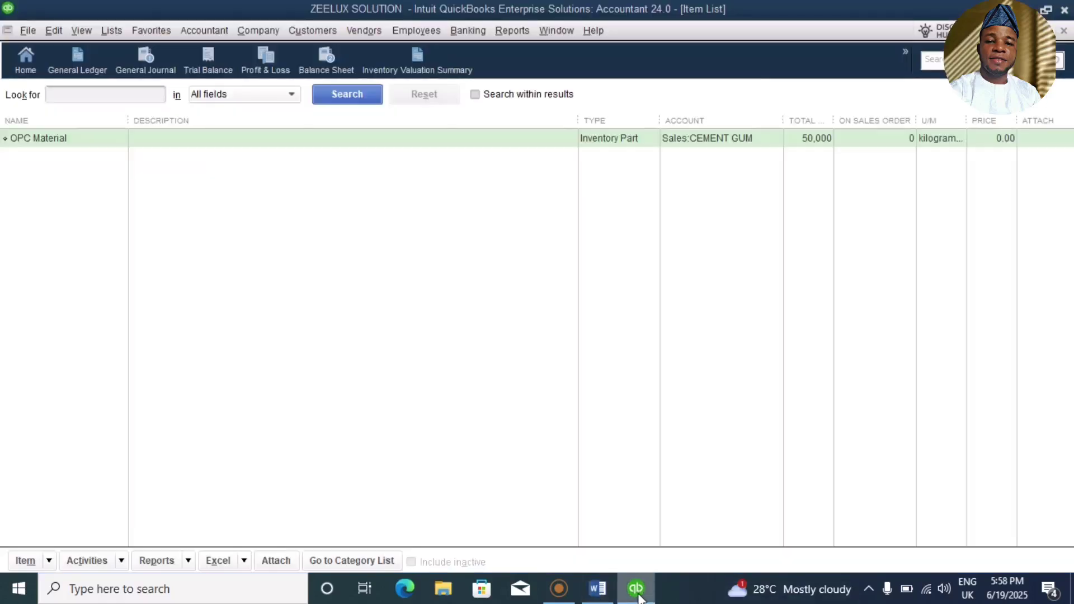
left_click(46, 563)
left_click(78, 307)
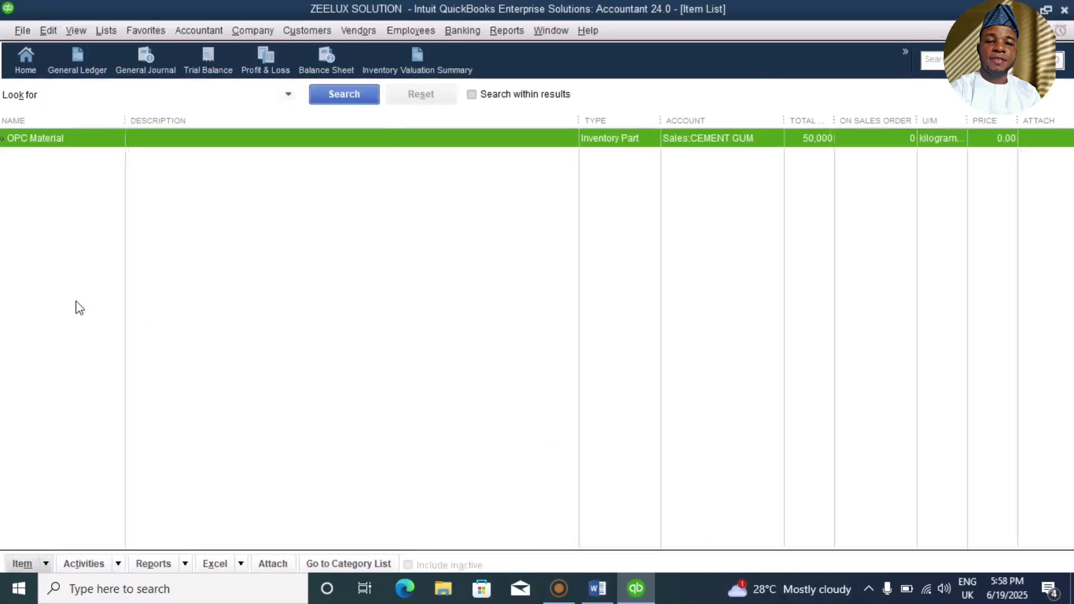
left_click(41, 153)
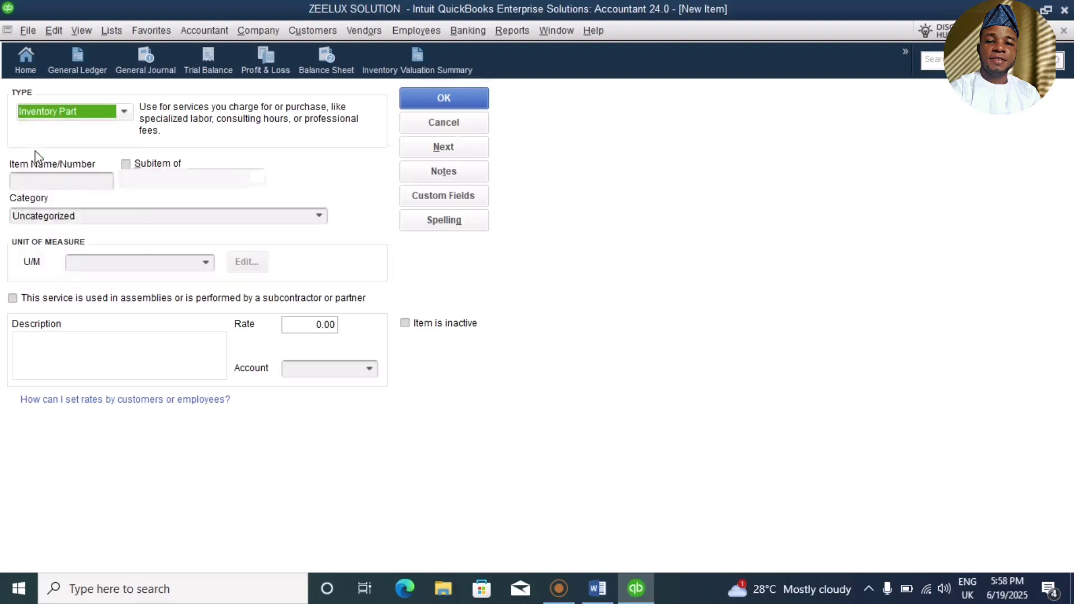
left_click(71, 178)
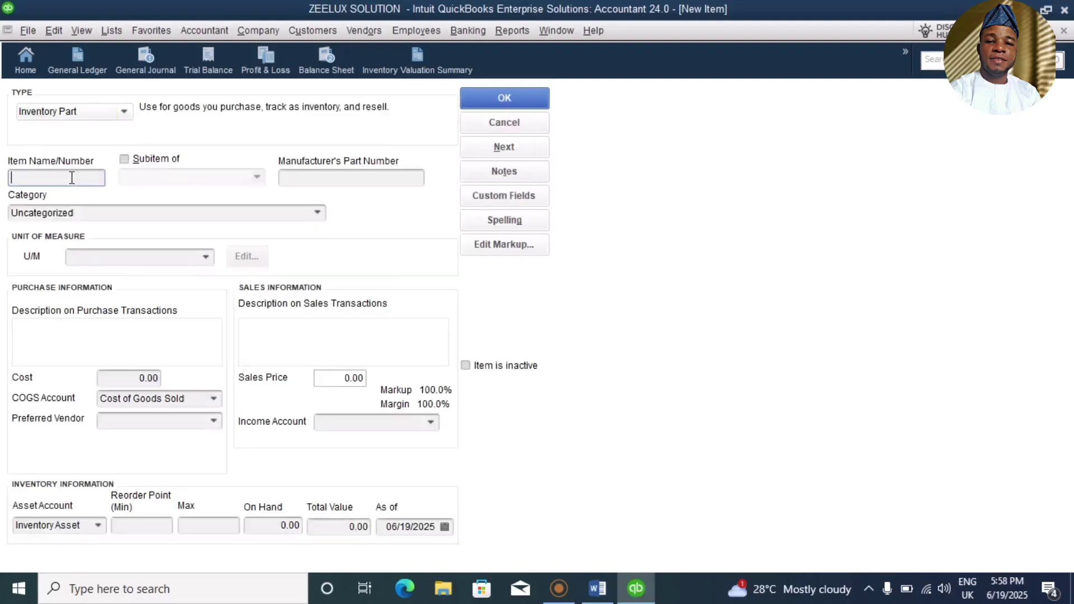
type("WP")
Step: Assign the WPC Material item to the Raw Material category with kilogram (kg) as its unit of measure
left_click(317, 212)
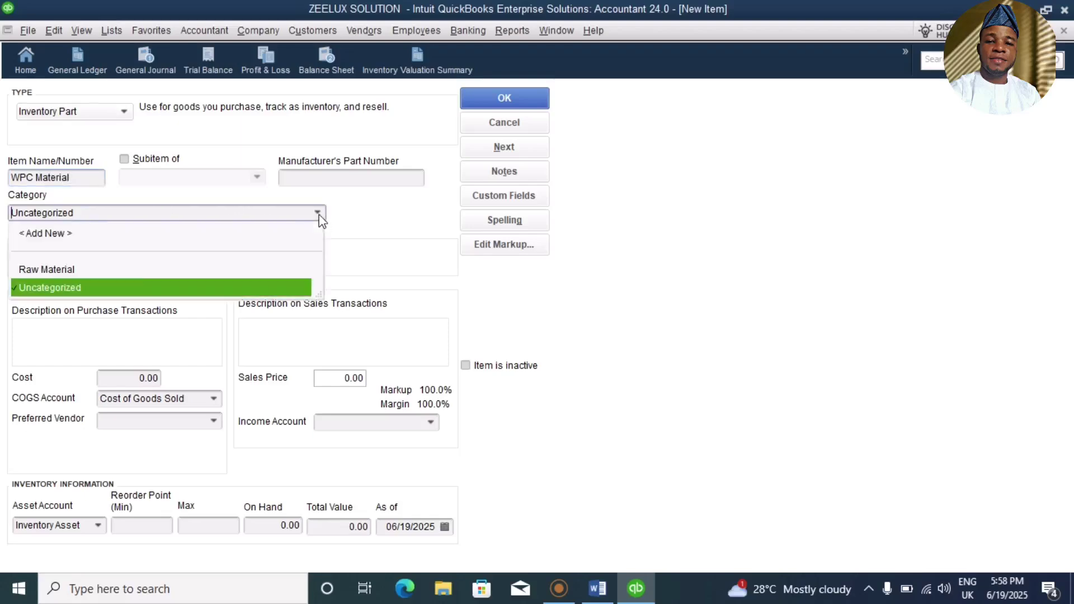
left_click(99, 265)
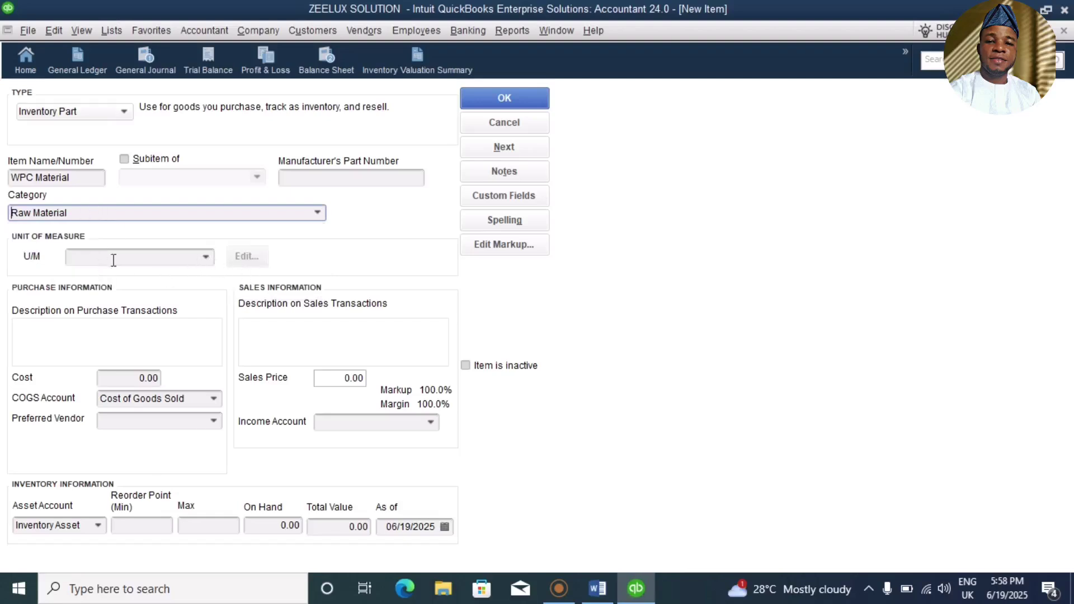
left_click(206, 257)
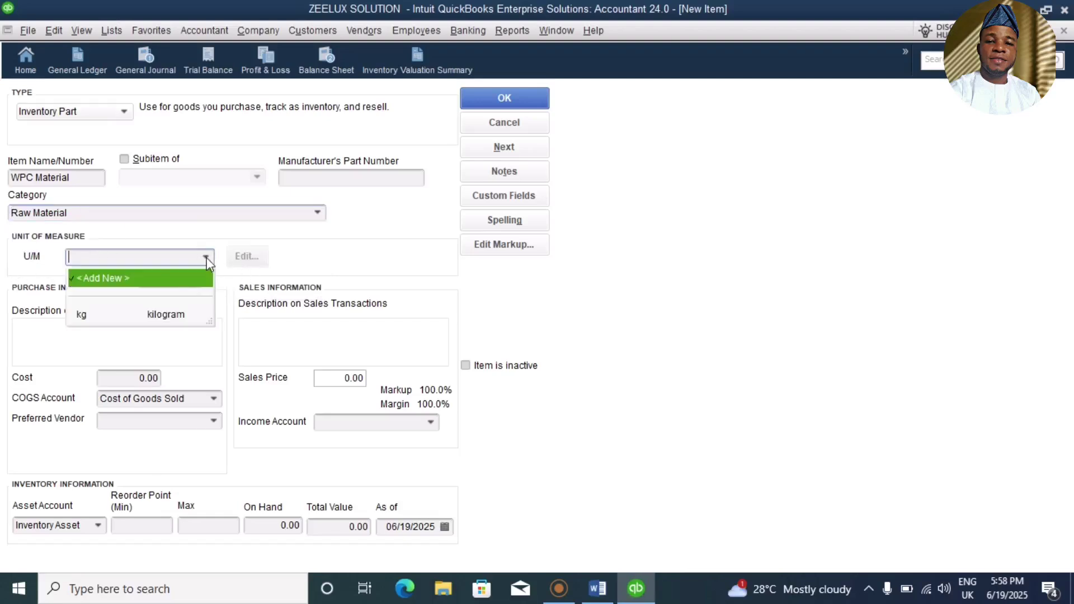
left_click(156, 317)
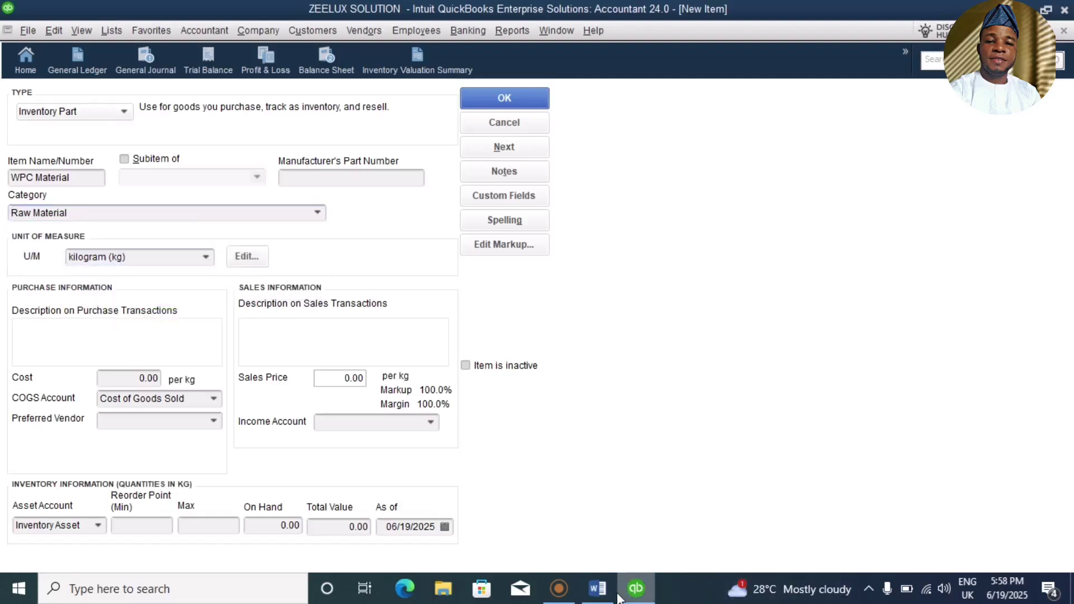
Step: Look up the WPC Material price in the Word document and set the item's purchase cost to 2,500 per kg
left_click(597, 588)
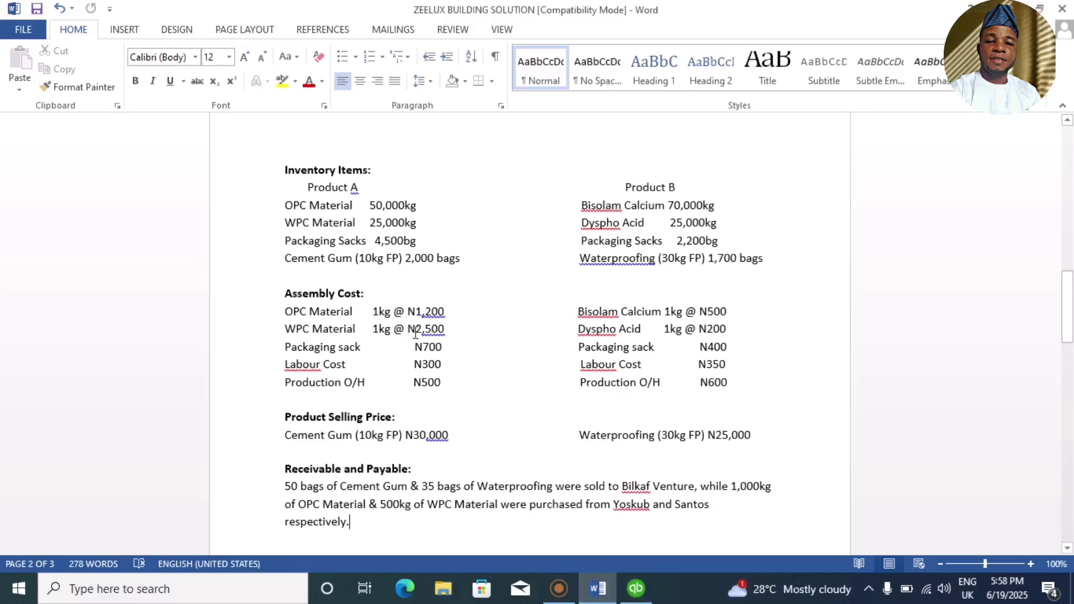
left_click(636, 589)
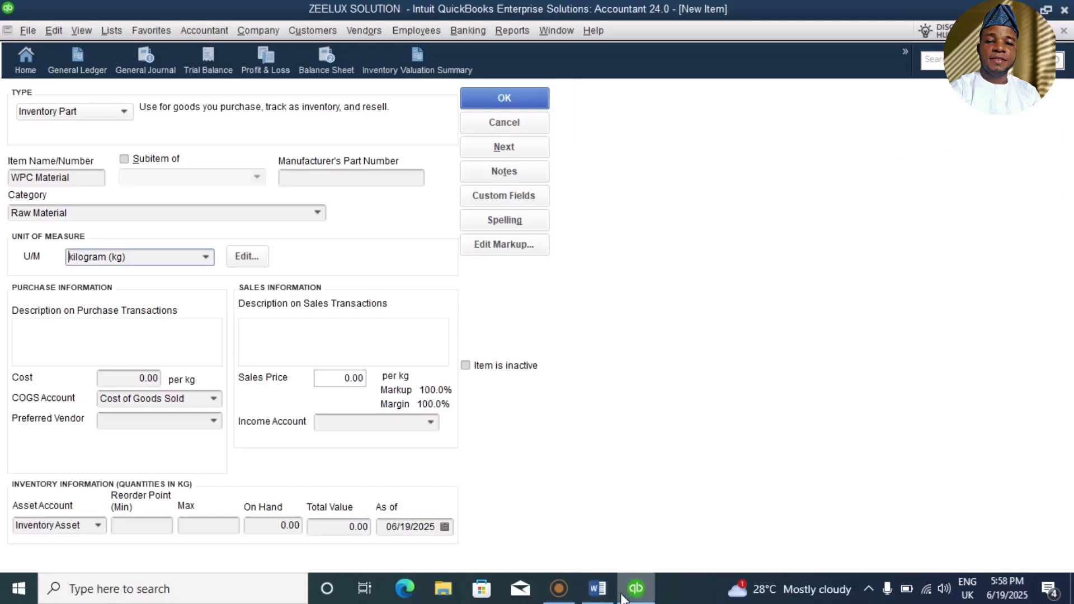
left_click(160, 376)
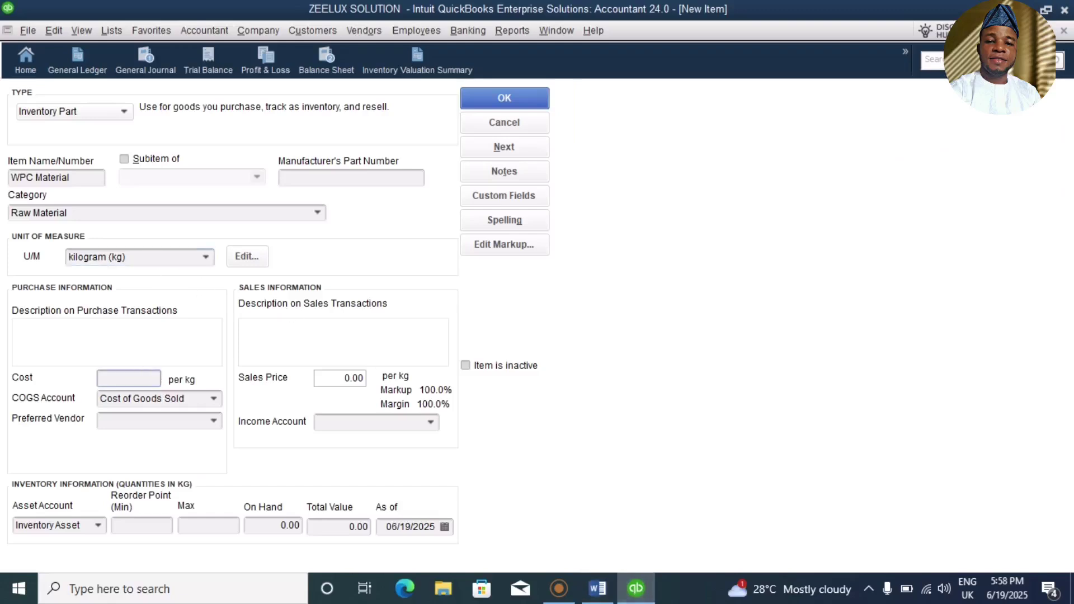
type("2500")
Step: Choose the document's WPC supplier as the item's preferred vendor and Sales:CEMENT GUM as its income account
left_click(214, 421)
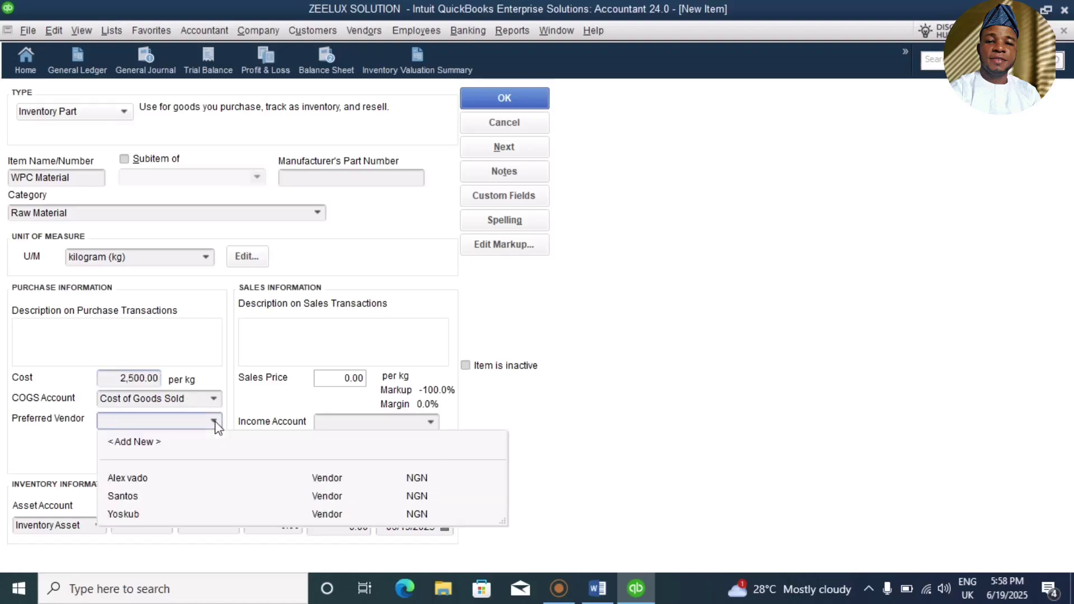
left_click(216, 424)
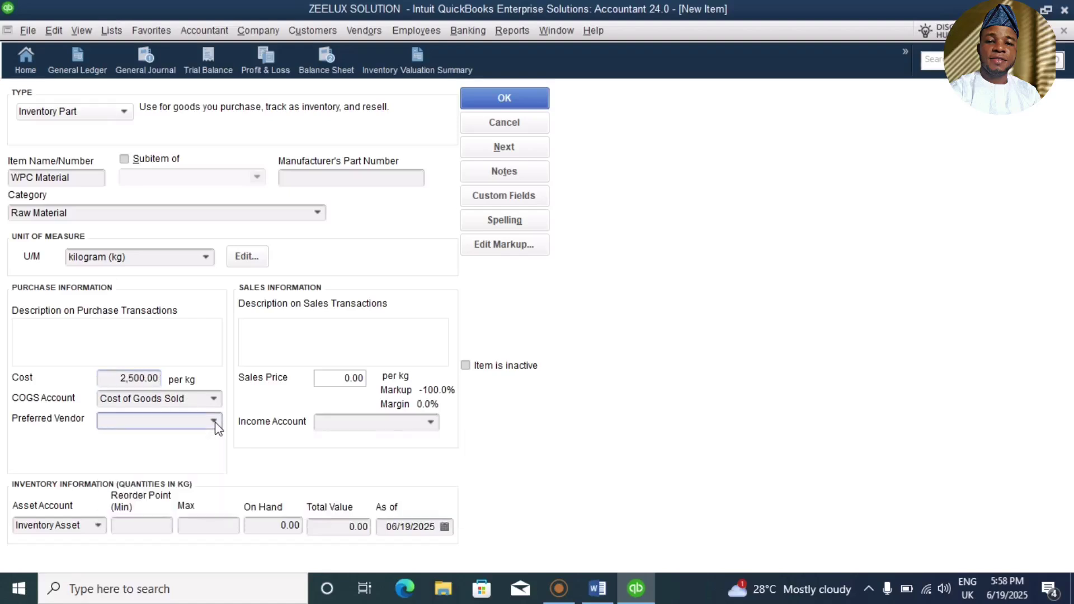
left_click(216, 424)
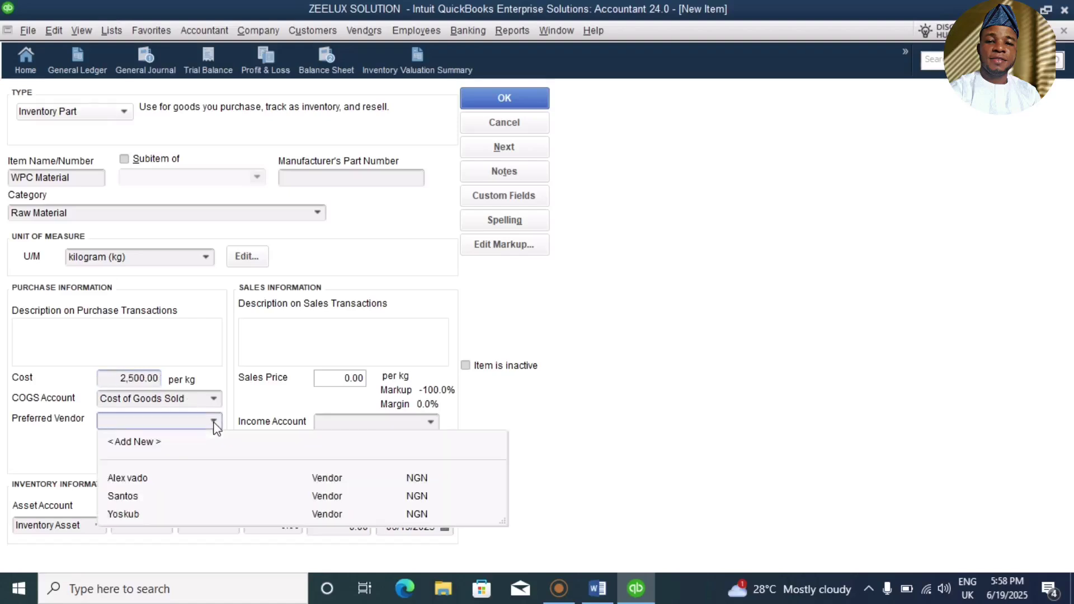
left_click(126, 497)
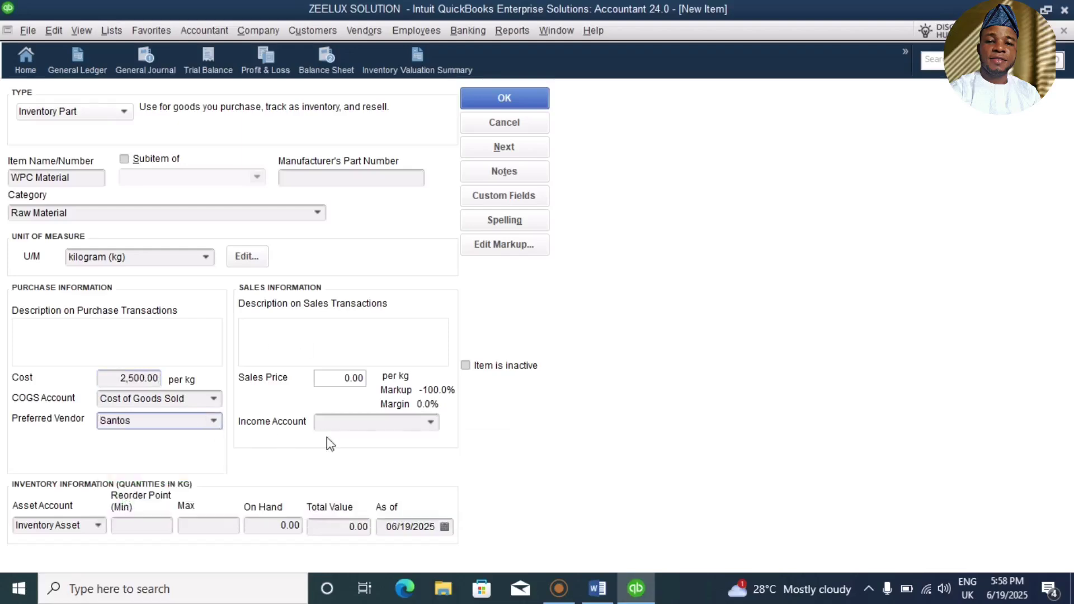
left_click(431, 423)
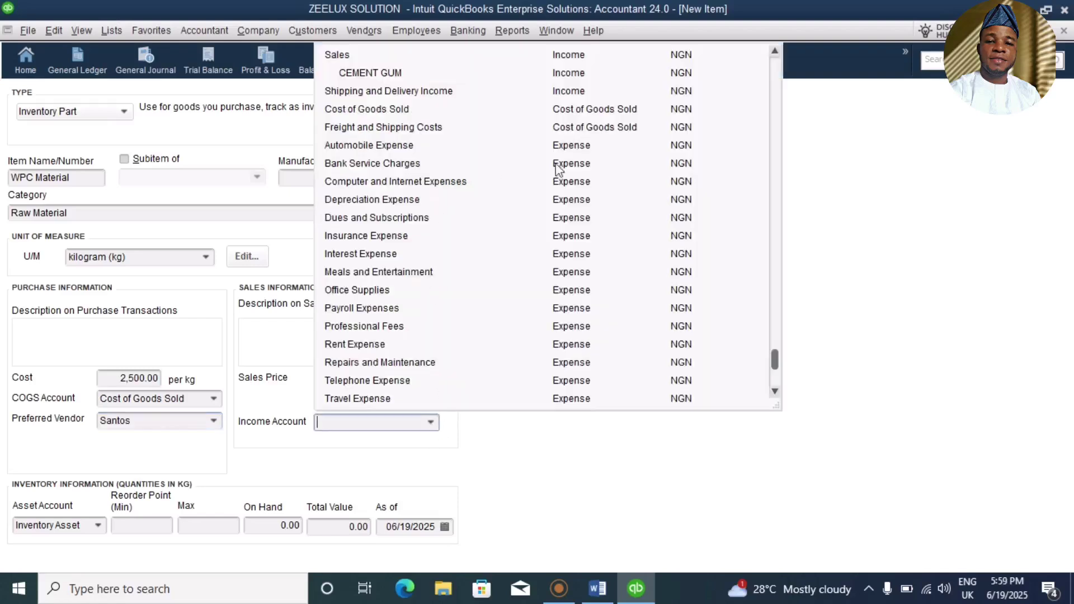
left_click(376, 72)
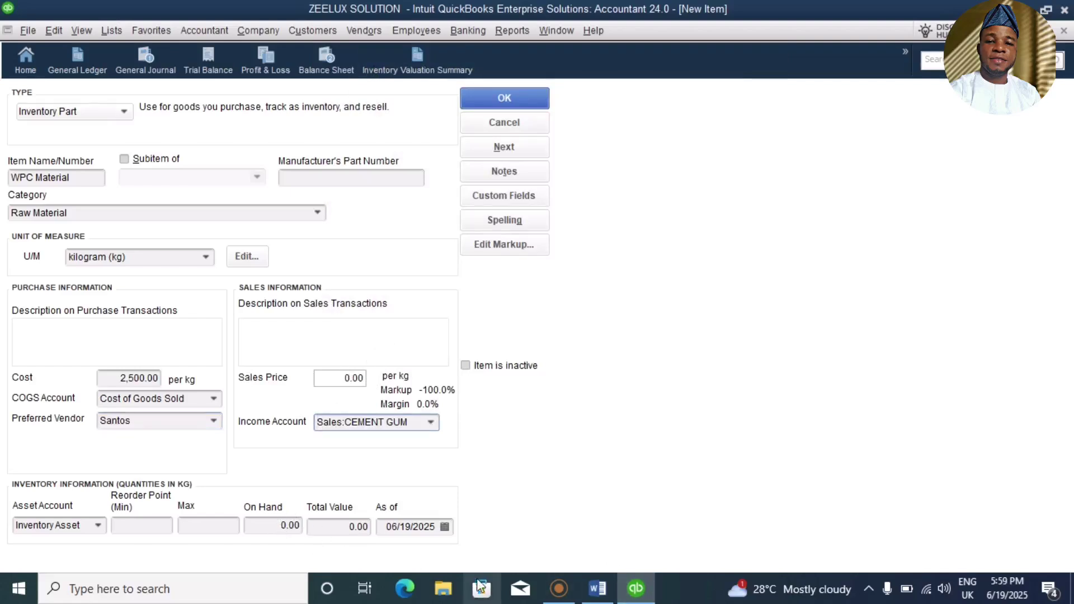
Step: Check the WPC Material stock in the Word document and set the item's on-hand quantity to 25,000 kg
left_click(597, 588)
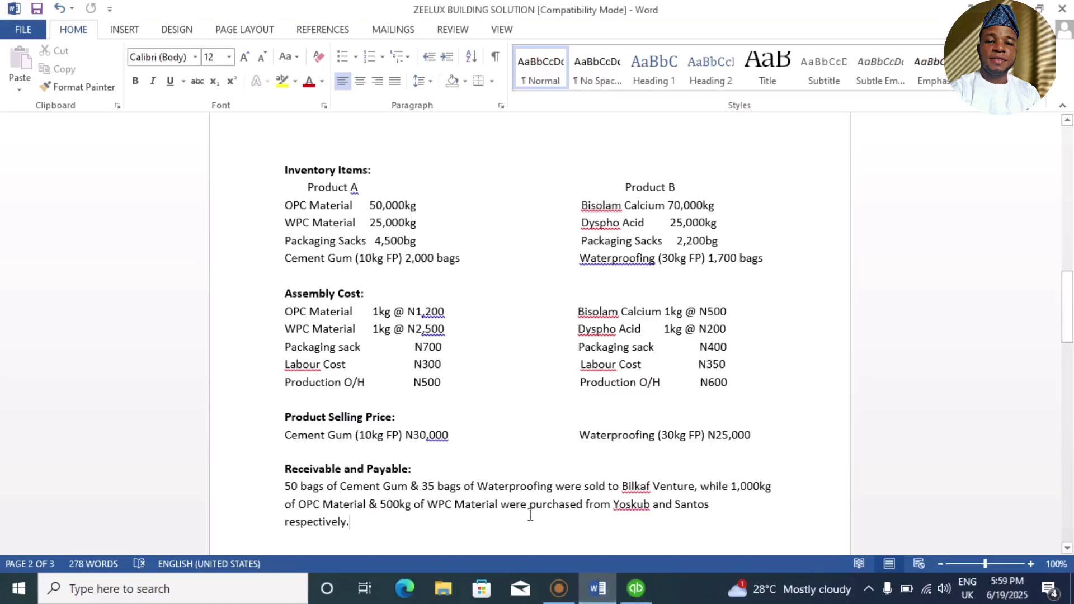
left_click(632, 596)
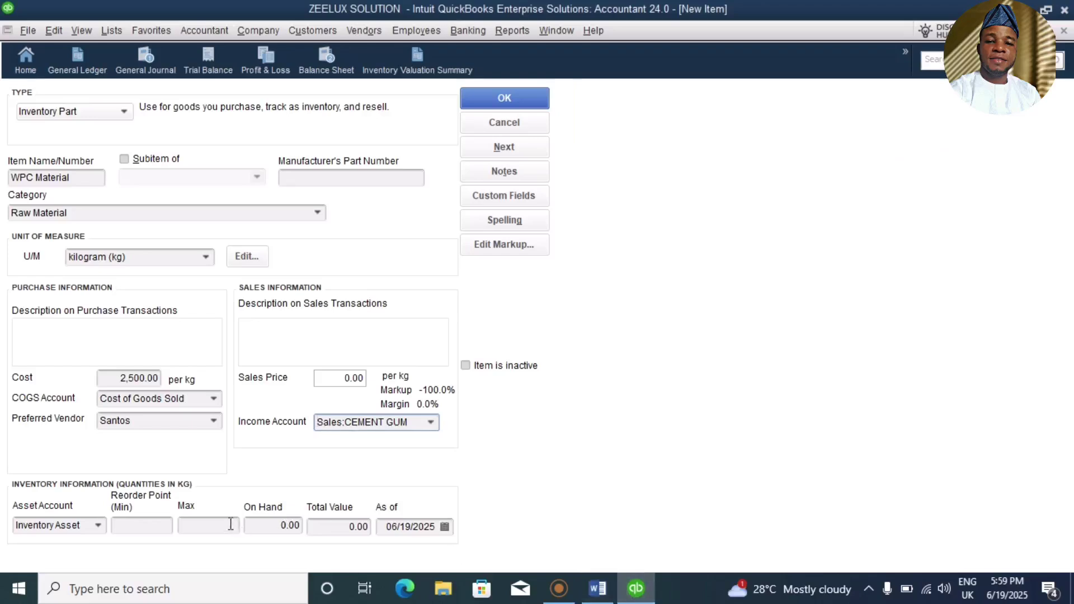
left_click(301, 526)
key("BackSpace")
key("BackSpace")
key("BackSpace")
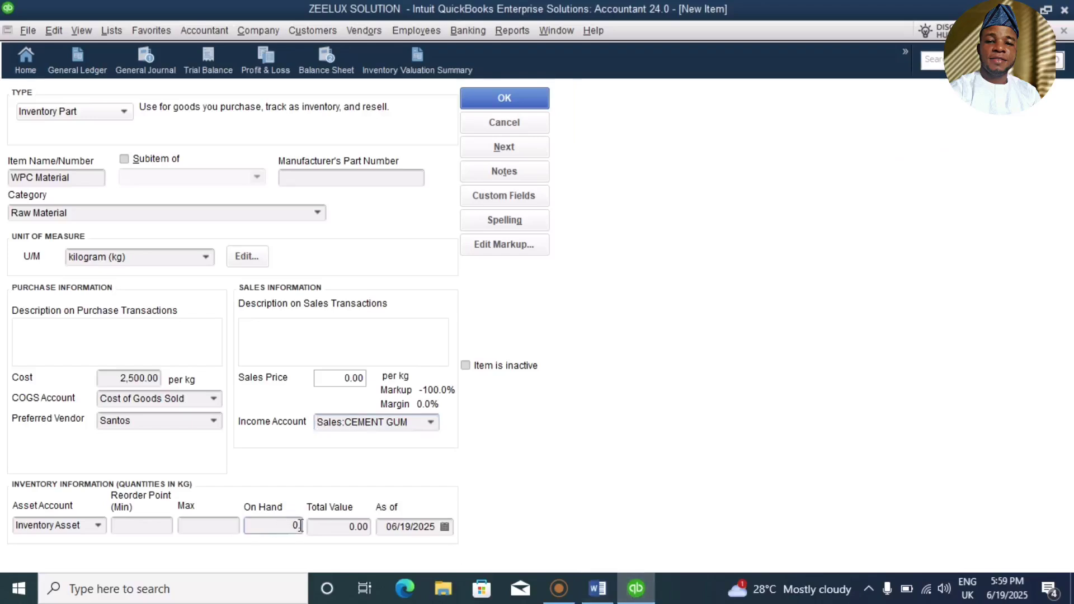
type("25000")
Step: Set the WPC Material reorder point minimum to 1000 and save the item, continuing to a new blank one
left_click(145, 523)
type("1000")
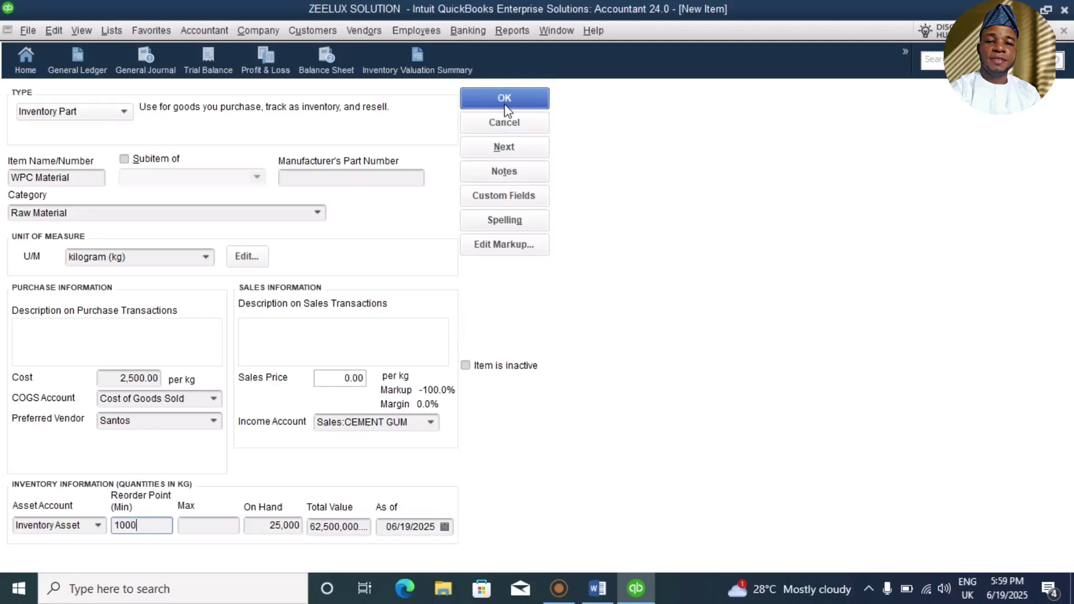
left_click(488, 147)
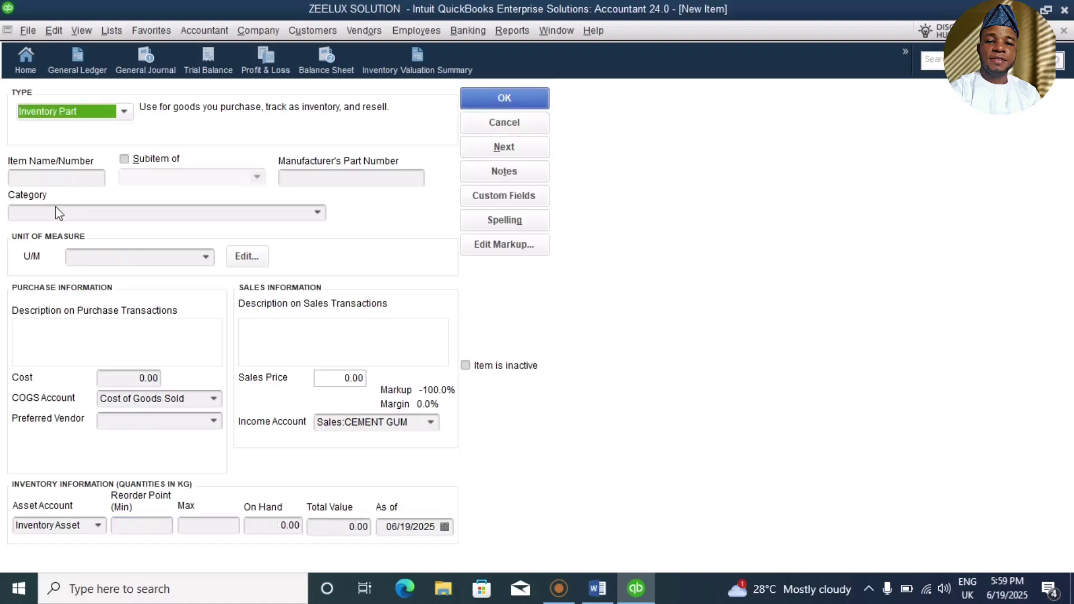
Step: Check the inventory list in the Word document and name the new inventory part Packaging Sack (CG)
left_click(94, 177)
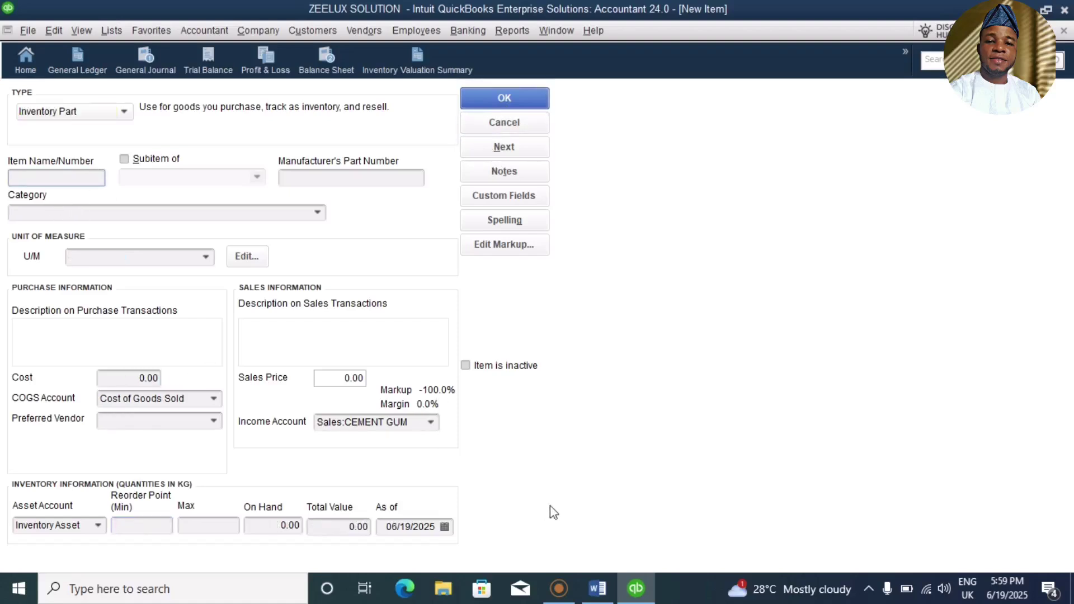
left_click(634, 598)
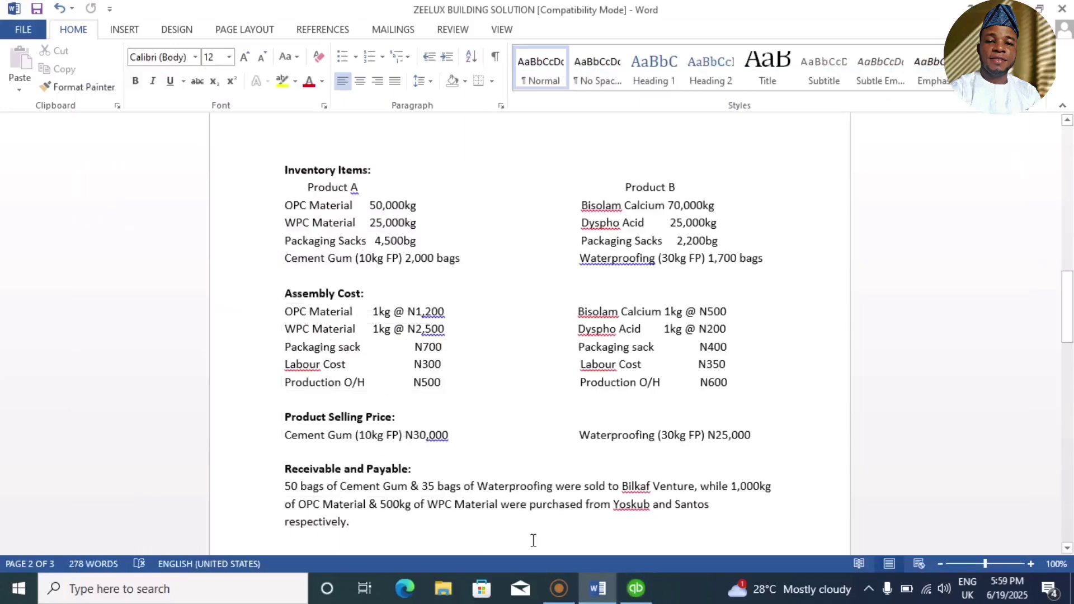
left_click(632, 597)
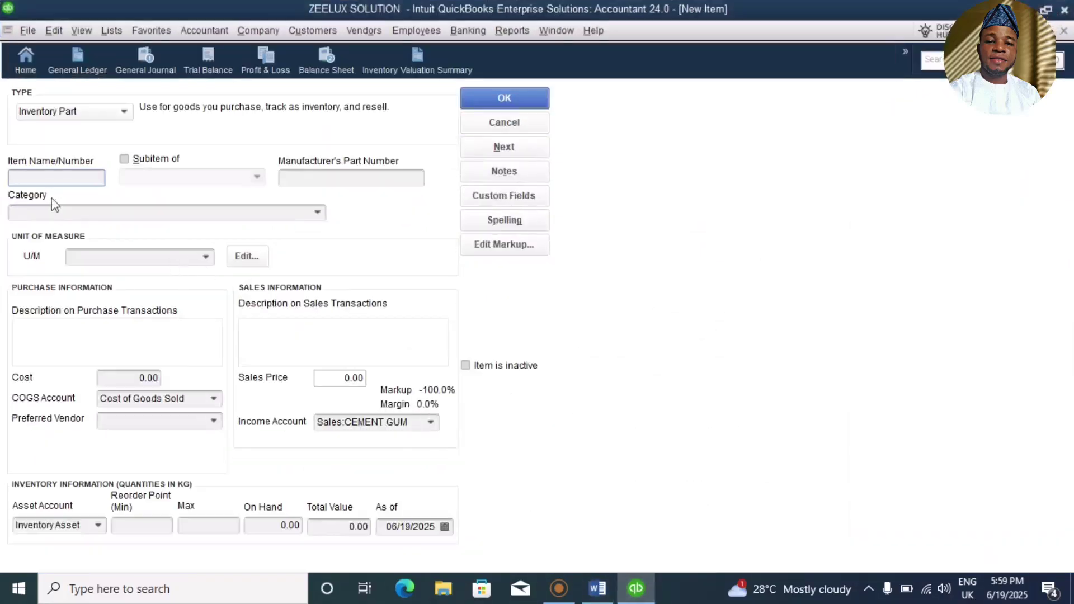
type("Pc")
type("ckaging Sack (")
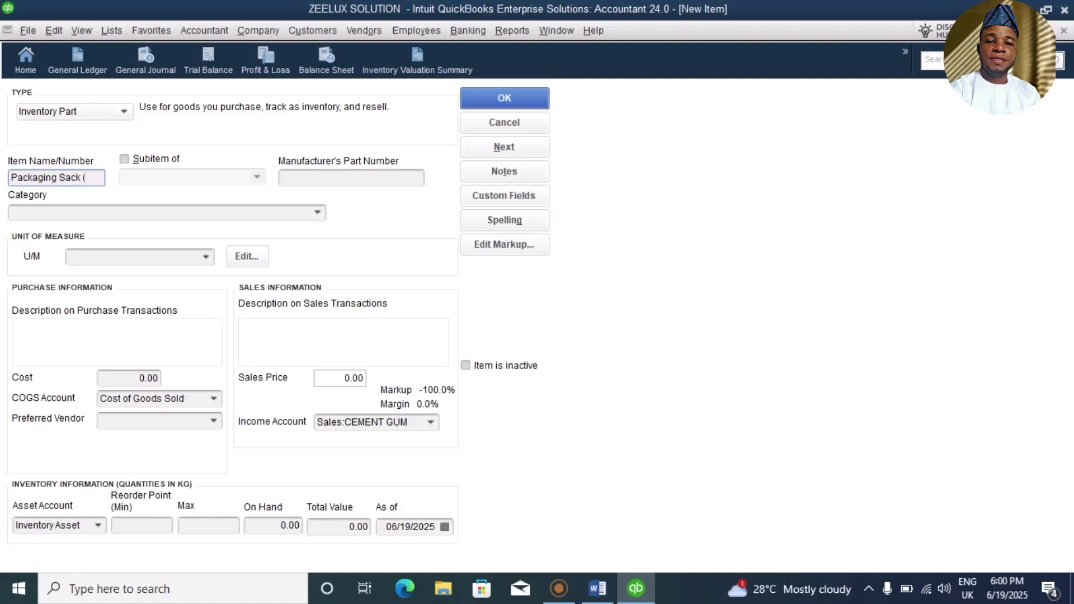
type(")")
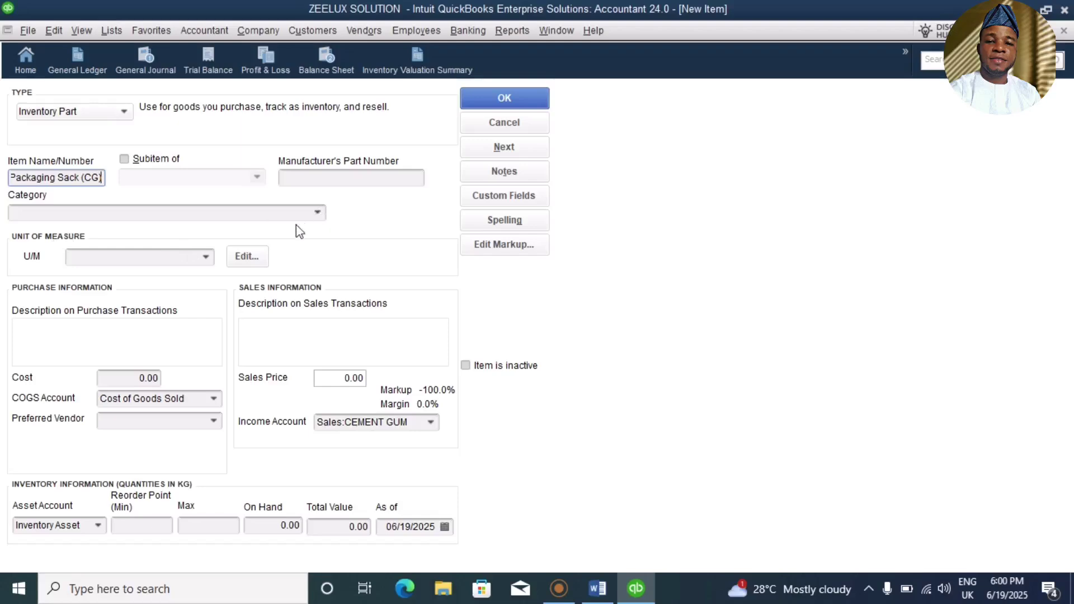
Step: Set the packaging sack's unit of measure to kilogram (kg) and check its figures in the Word document
left_click(205, 257)
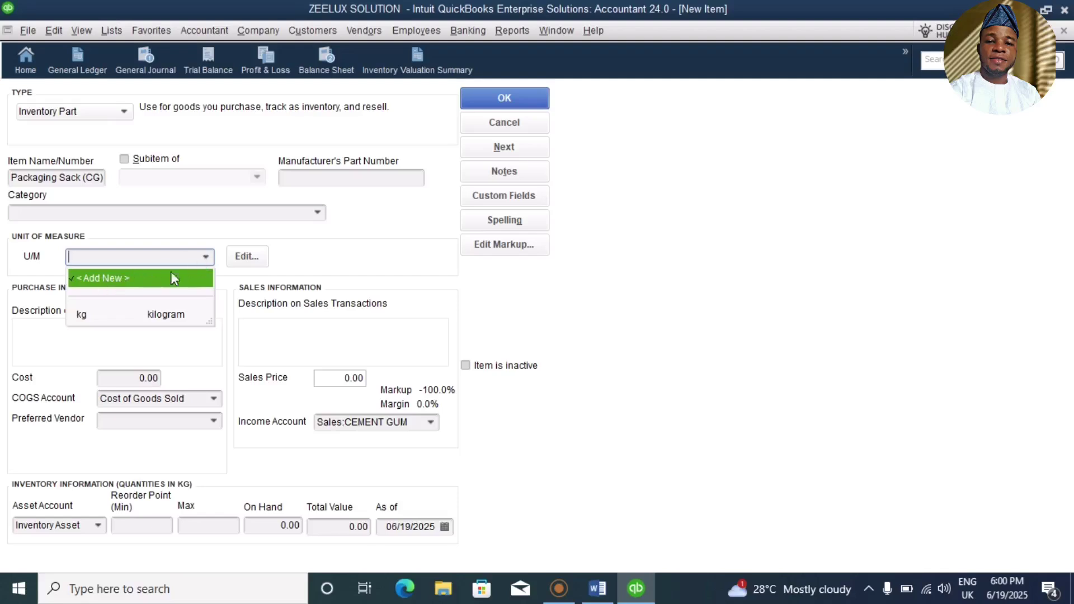
left_click(136, 315)
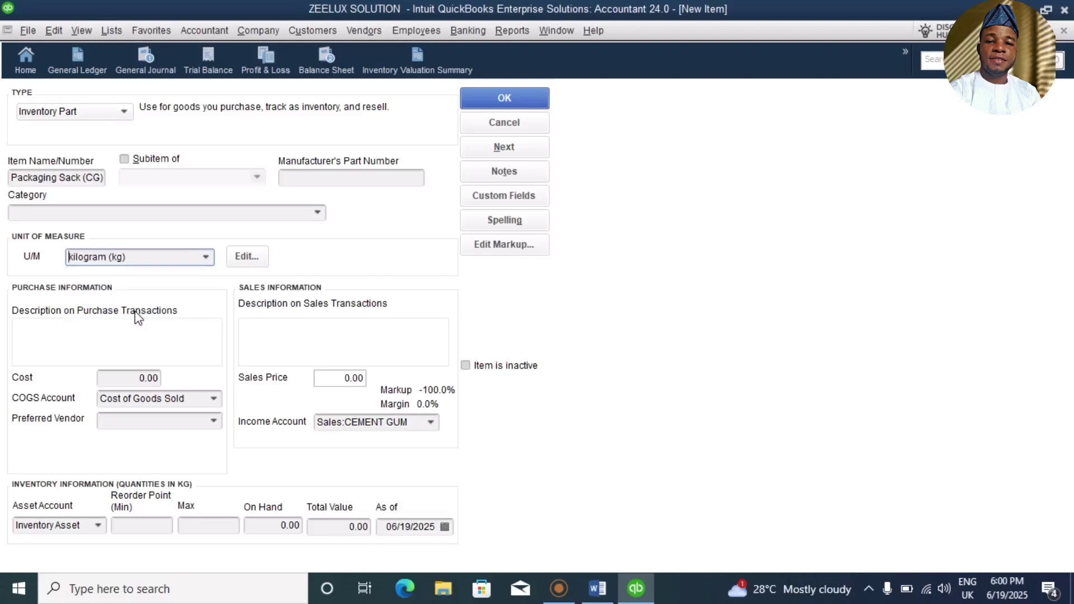
left_click(205, 257)
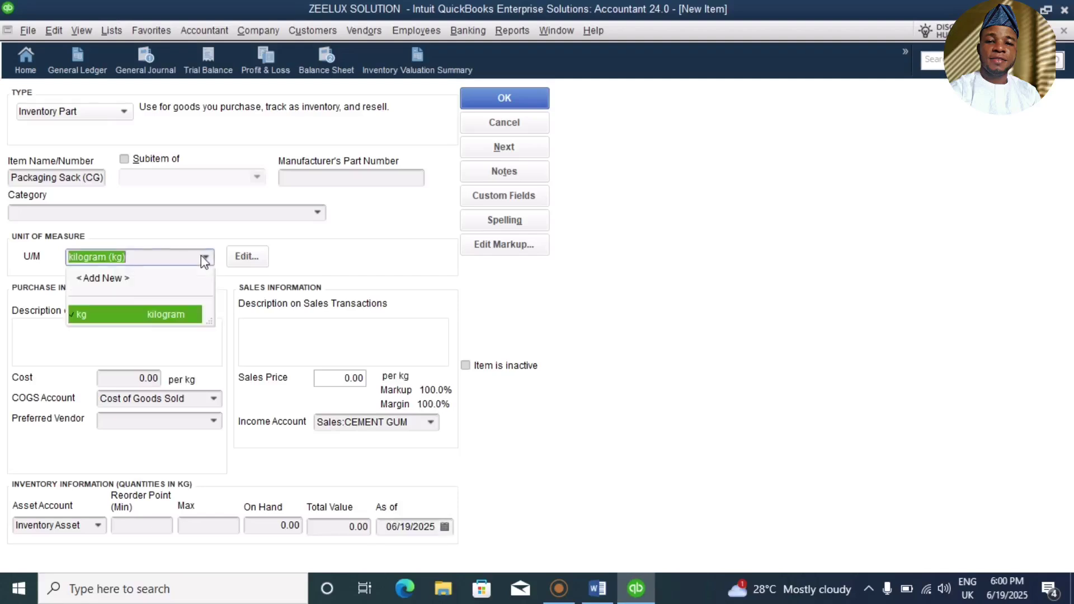
left_click(598, 588)
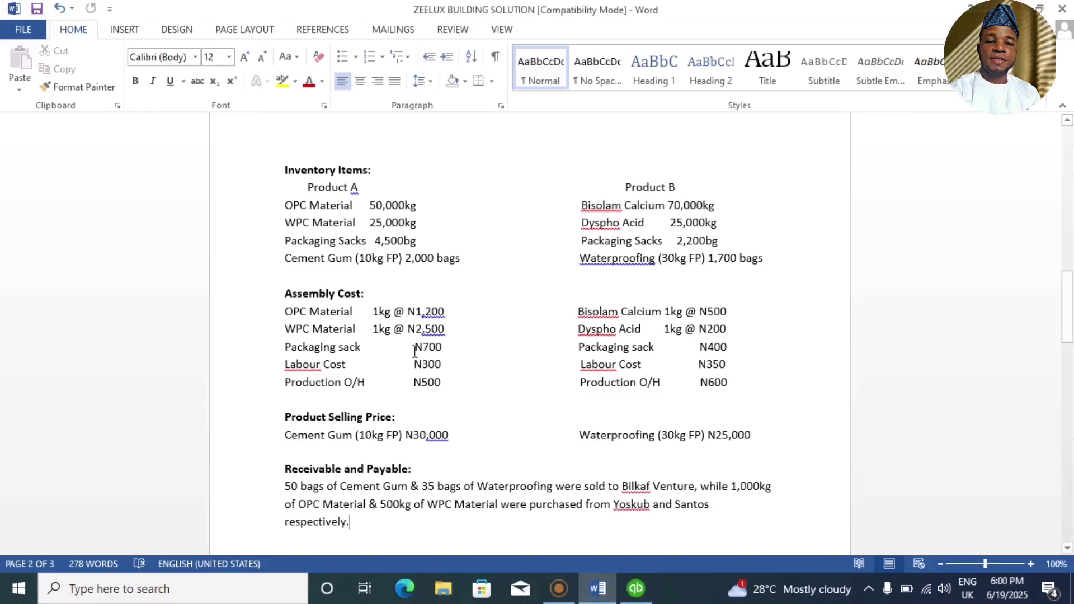
left_click(636, 588)
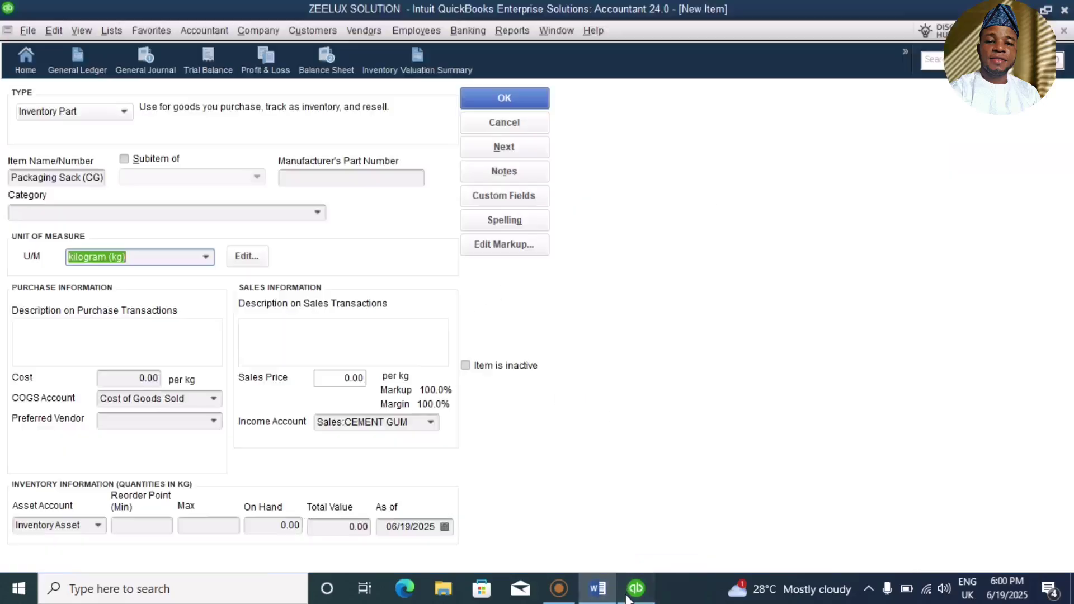
Step: Create a new category named Direct Cost and assign it to the packaging sack item
left_click(315, 214)
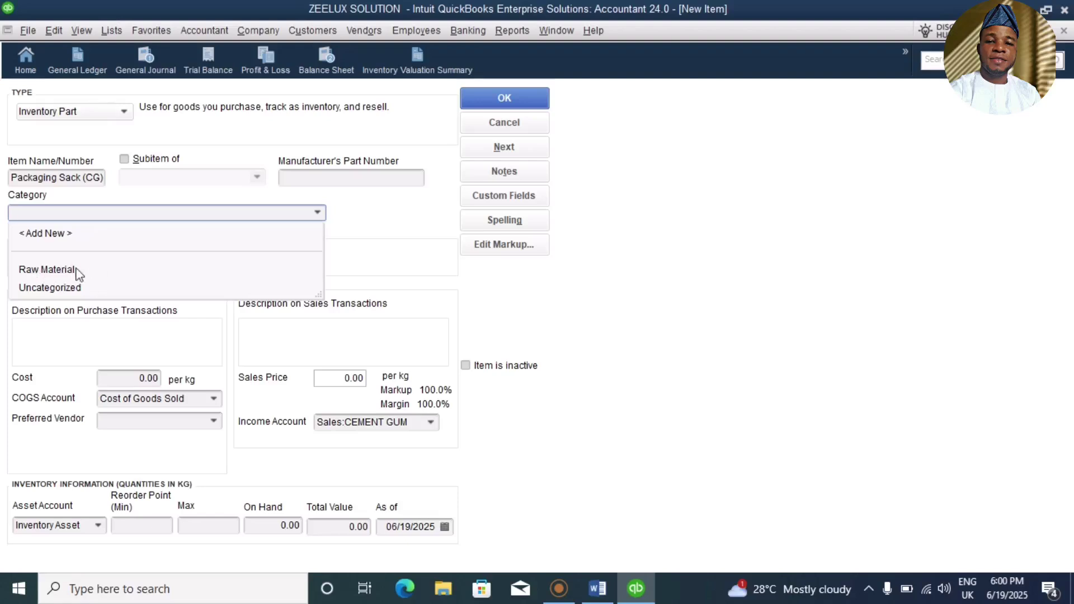
left_click(58, 240)
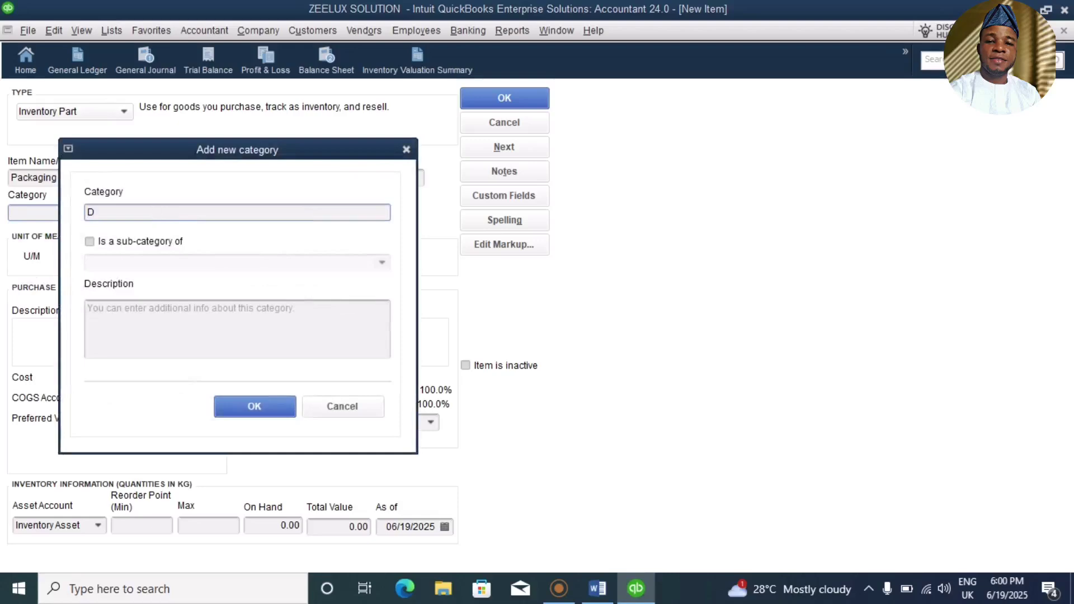
type("Direc")
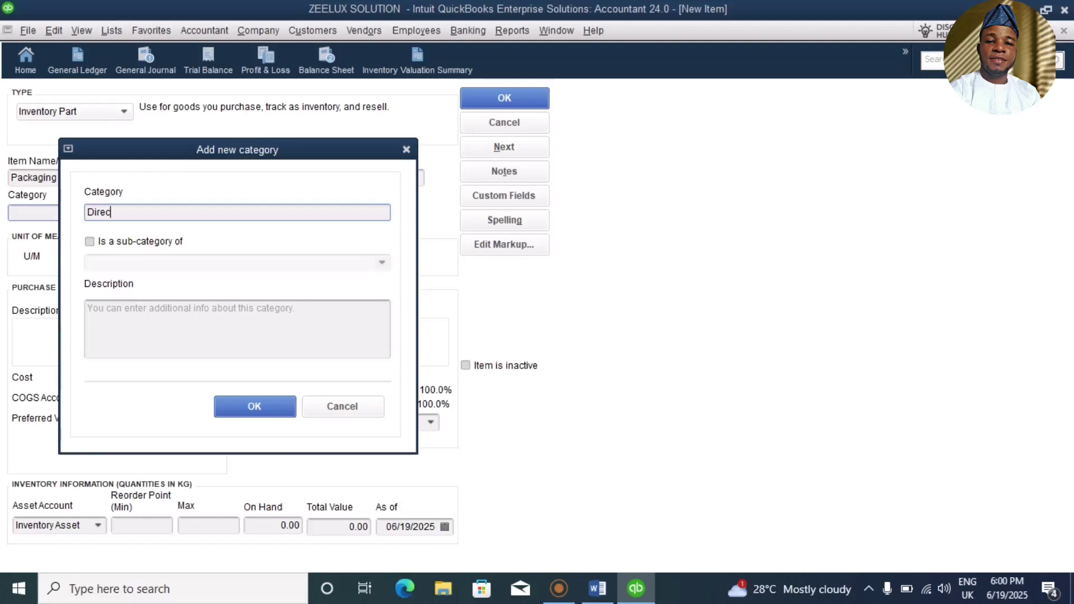
type("t Cost")
left_click(254, 406)
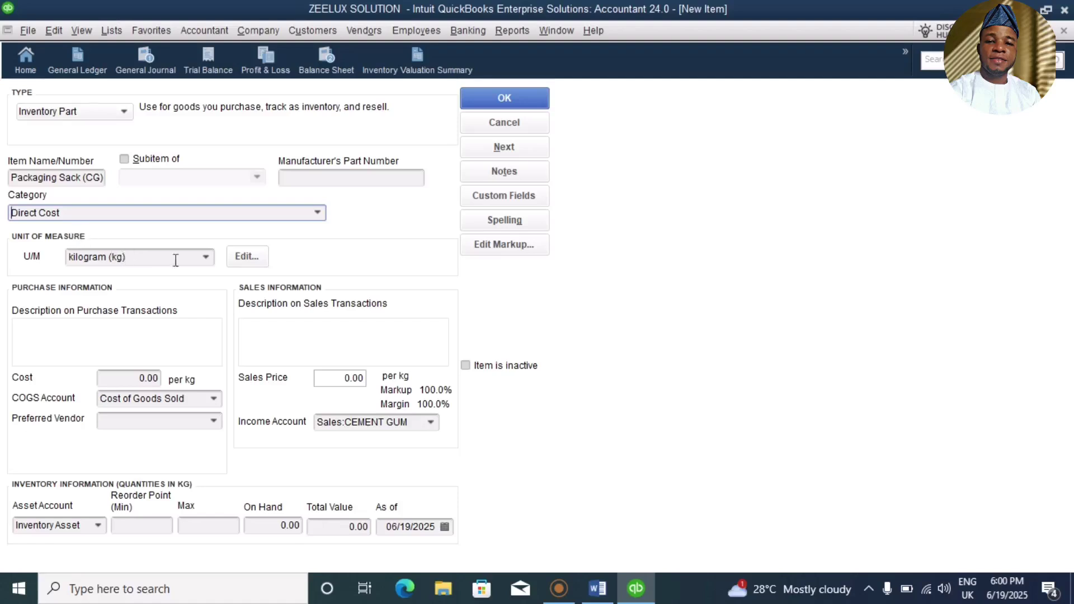
Step: Define a custom count unit named Bag with abbreviation Bg as the packaging sack's unit of measure
left_click(207, 258)
left_click(116, 279)
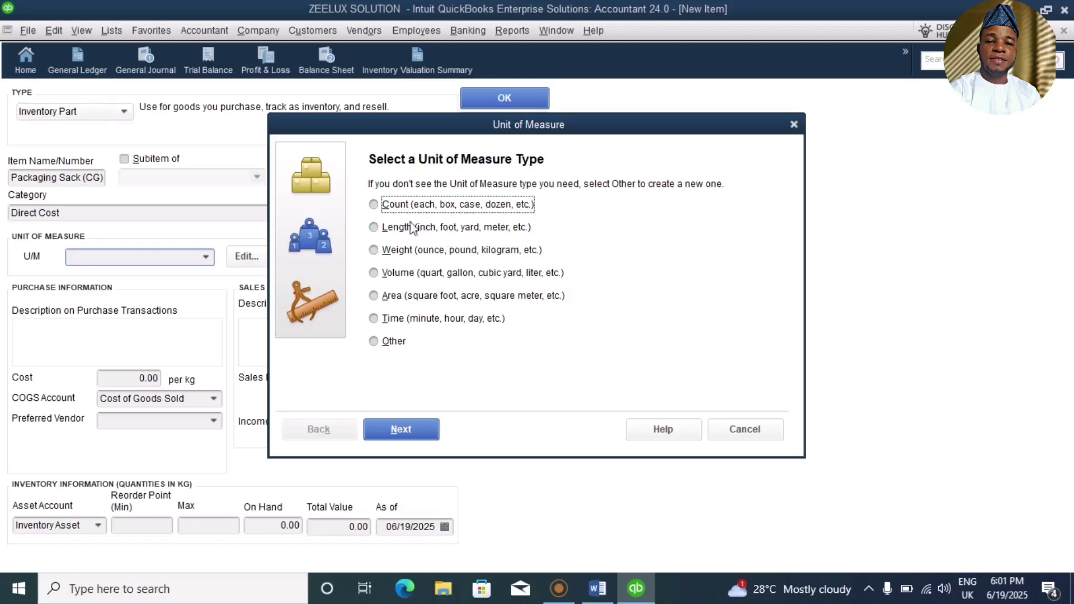
left_click(373, 205)
left_click(415, 429)
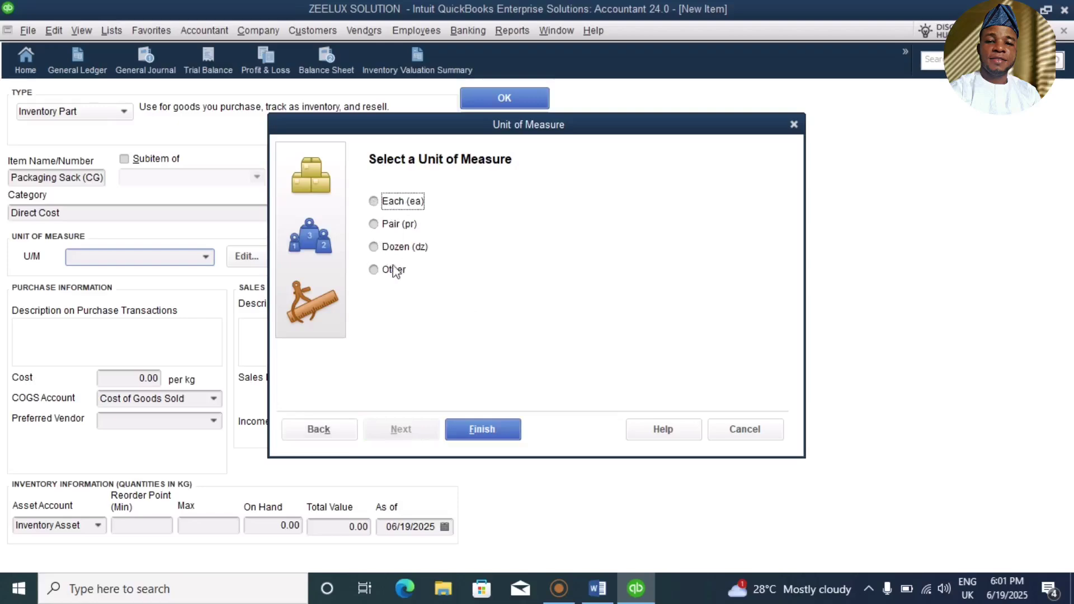
left_click(373, 270)
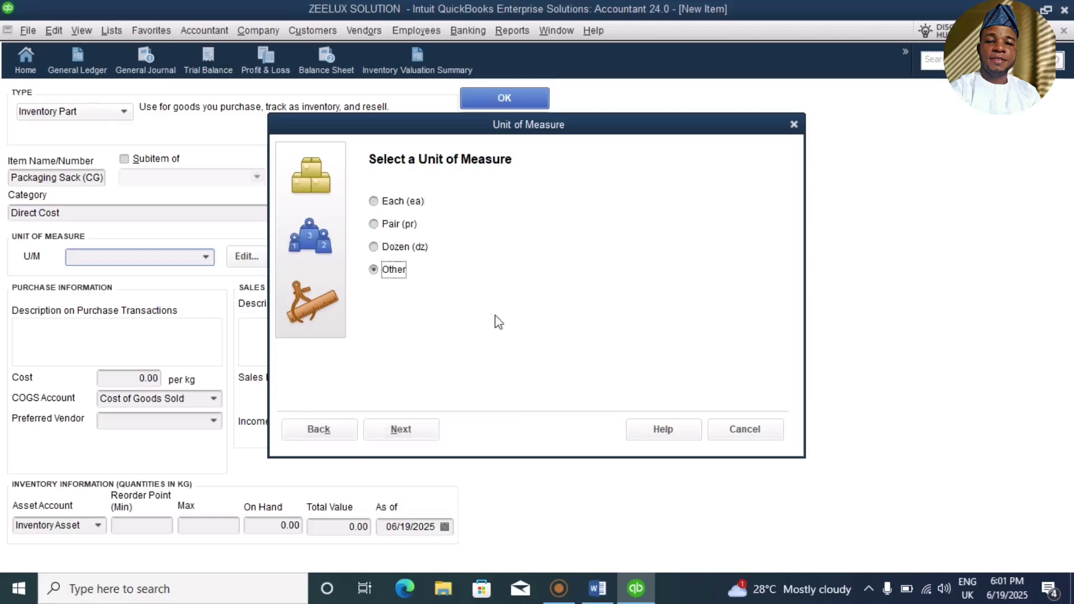
left_click(396, 429)
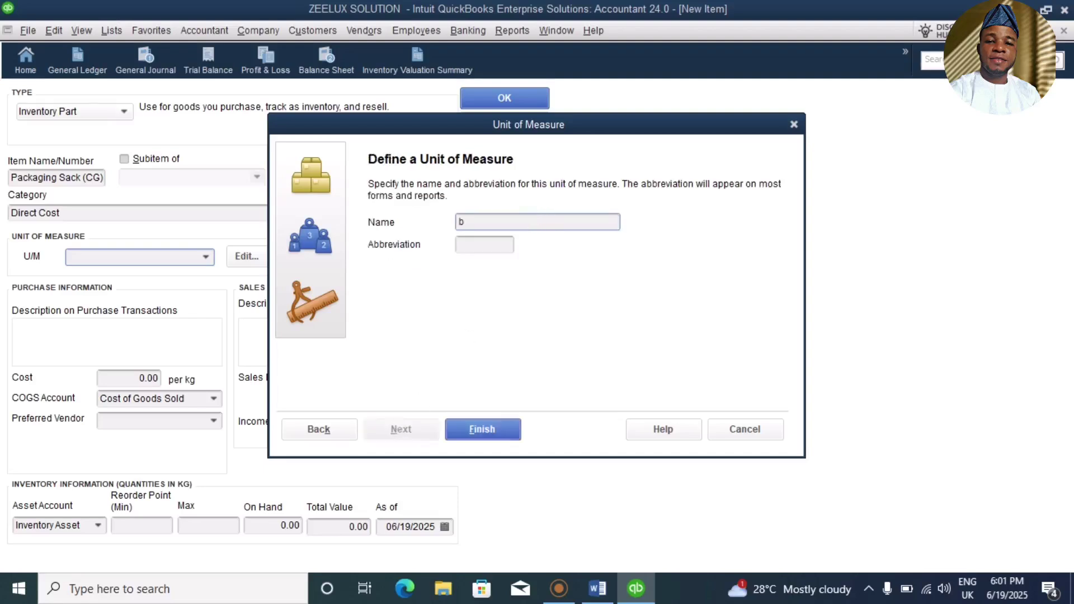
type("Bag")
left_click(505, 244)
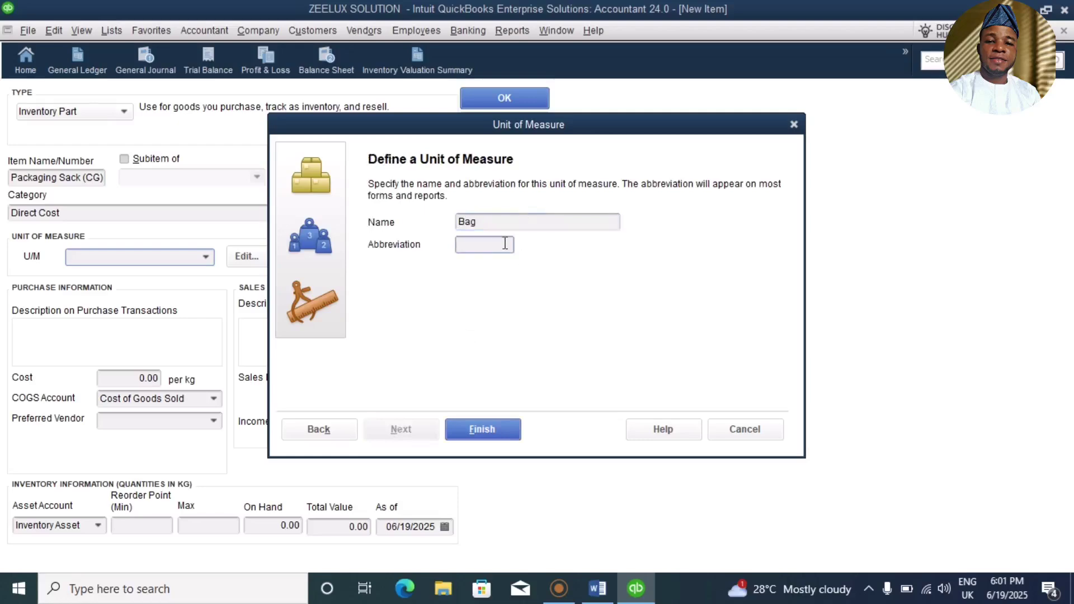
type("Bg")
left_click(493, 428)
Step: Set the packaging sack's cost to 700 and choose the first listed vendor as its preferred vendor
left_click(161, 382)
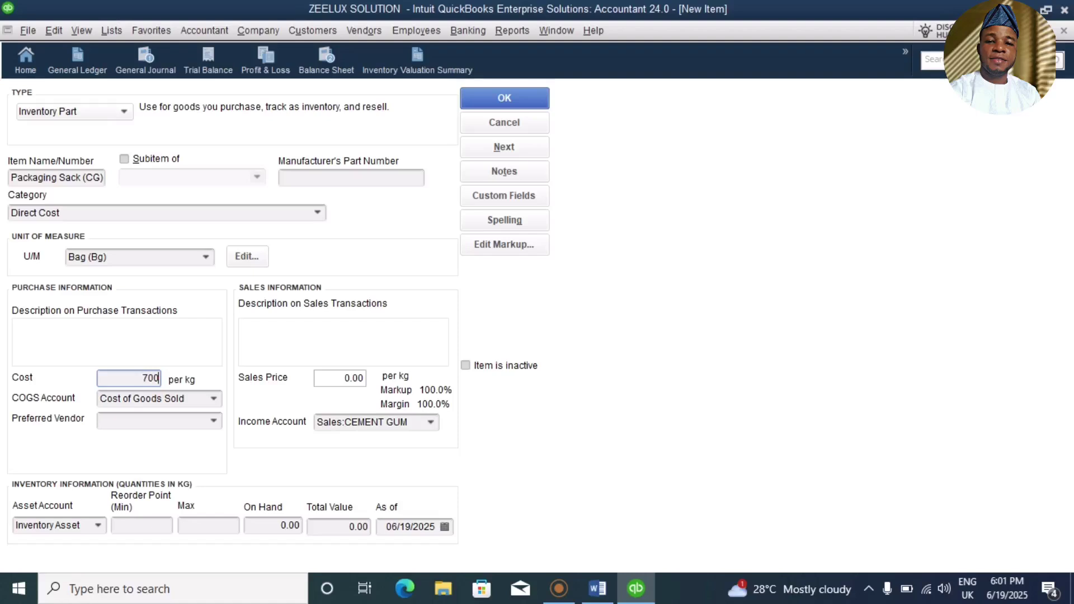
left_click(213, 422)
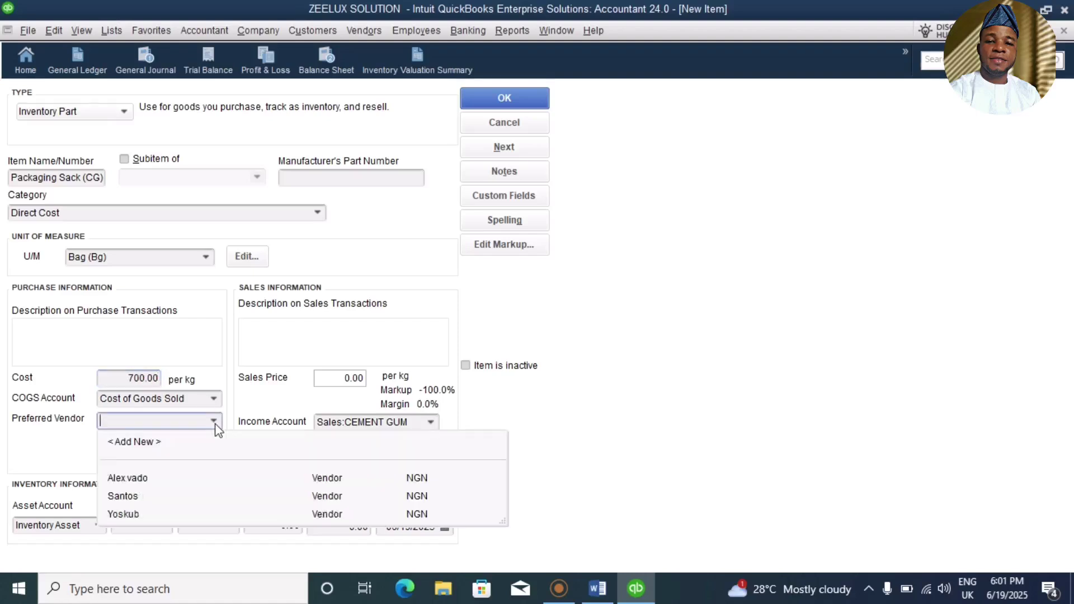
left_click(115, 479)
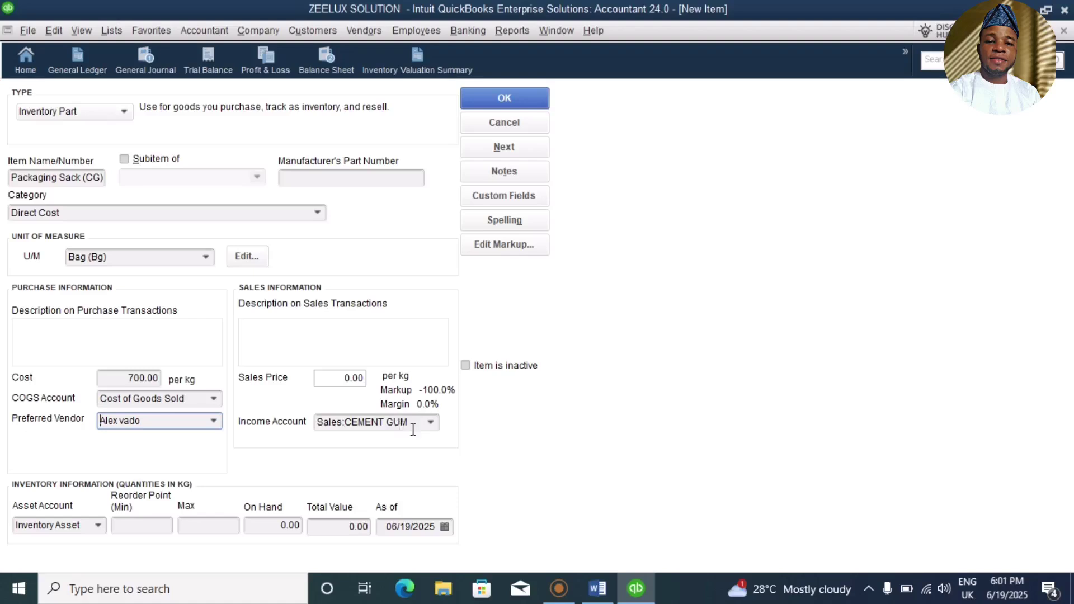
Step: Check the Product A packaging sack stock in the Word document and set the item's on-hand quantity to 4,500
left_click(299, 527)
type("9")
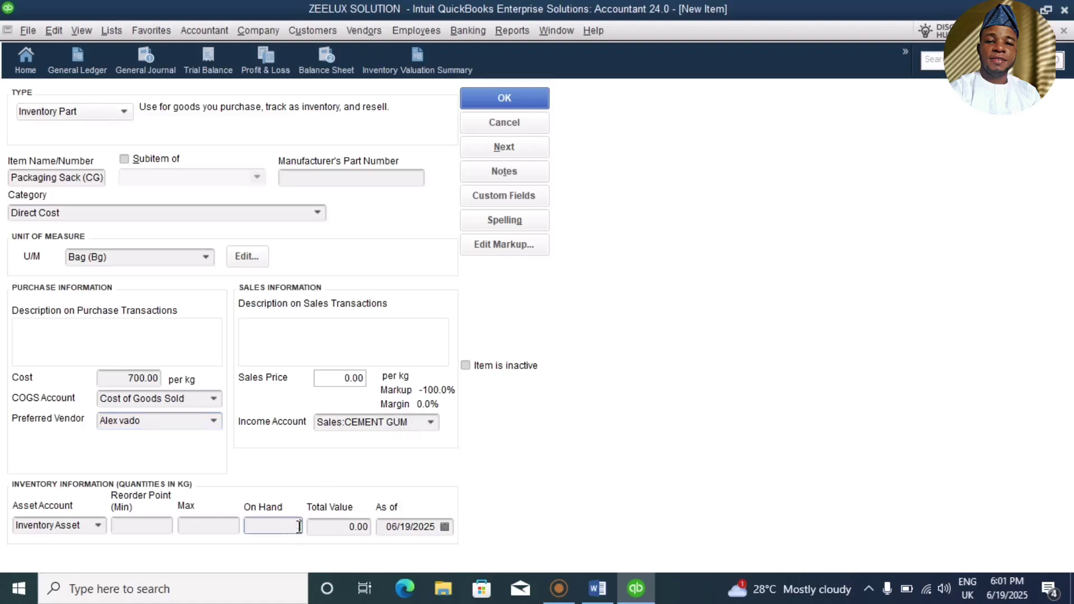
left_click(597, 588)
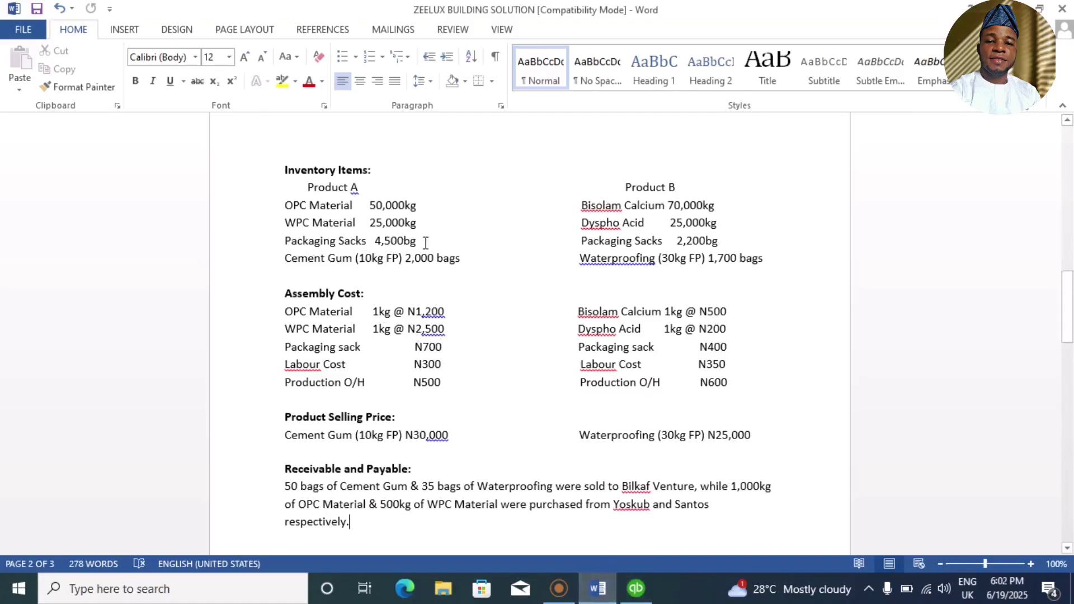
left_click(636, 588)
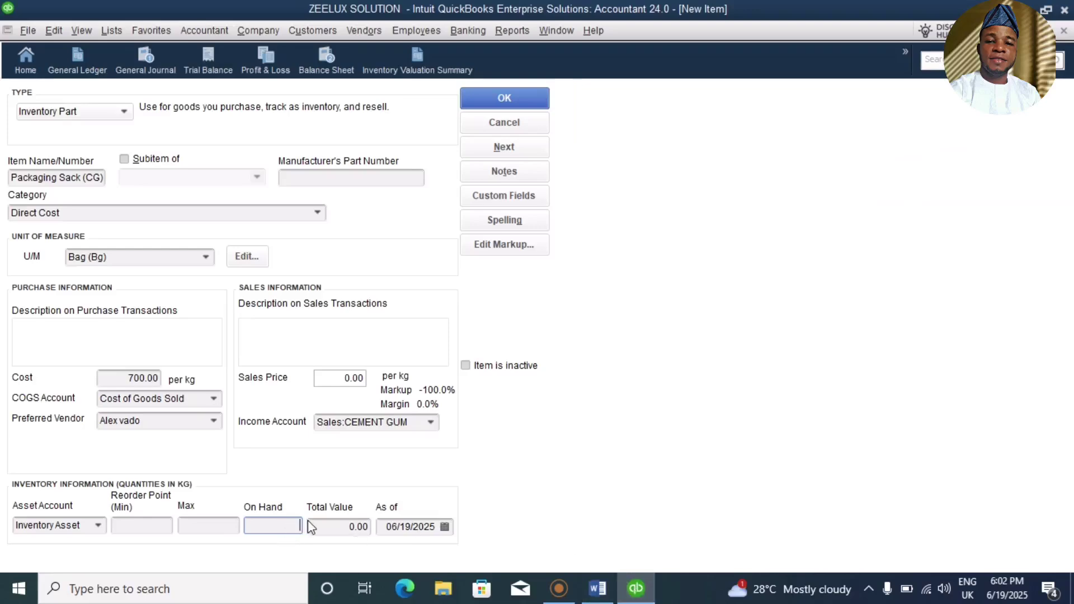
left_click(594, 593)
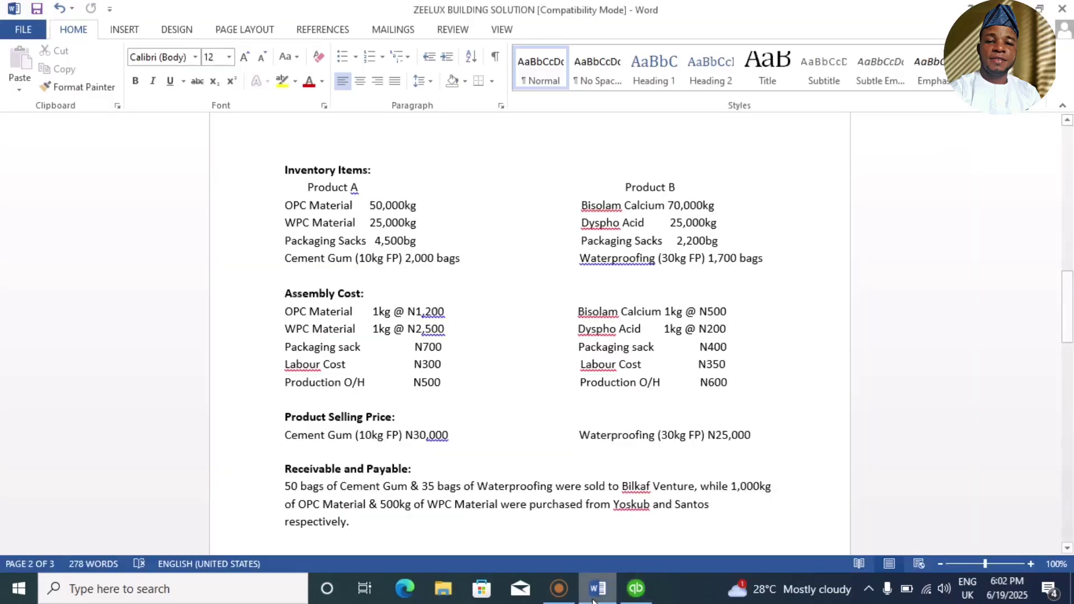
left_click(636, 589)
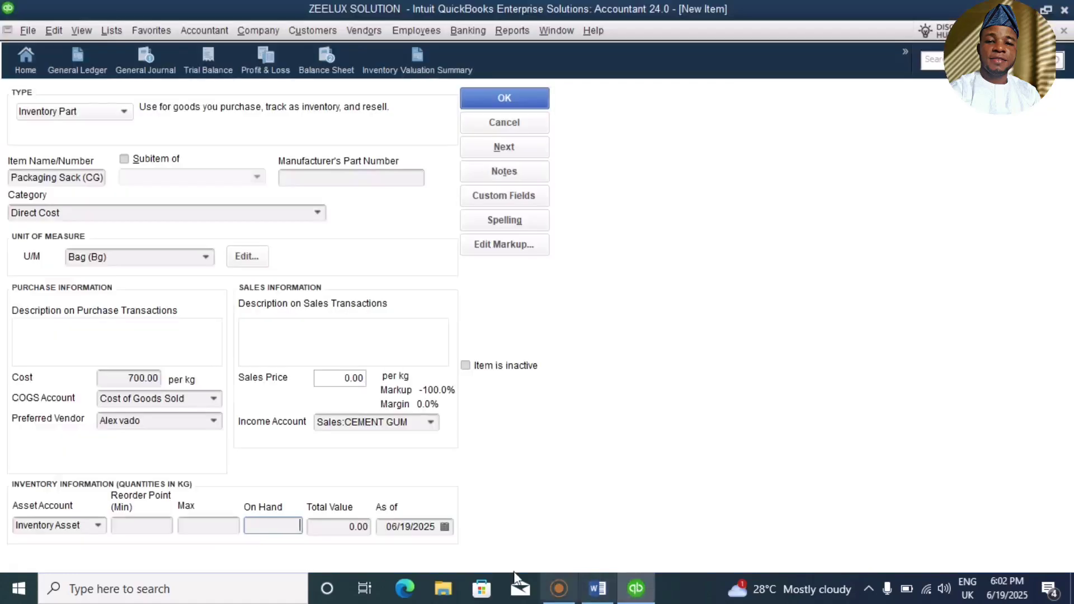
type("00")
Step: Set the packaging sack's reorder point minimum to 1000 and save the item, continuing to a new blank one
left_click(129, 525)
type("100")
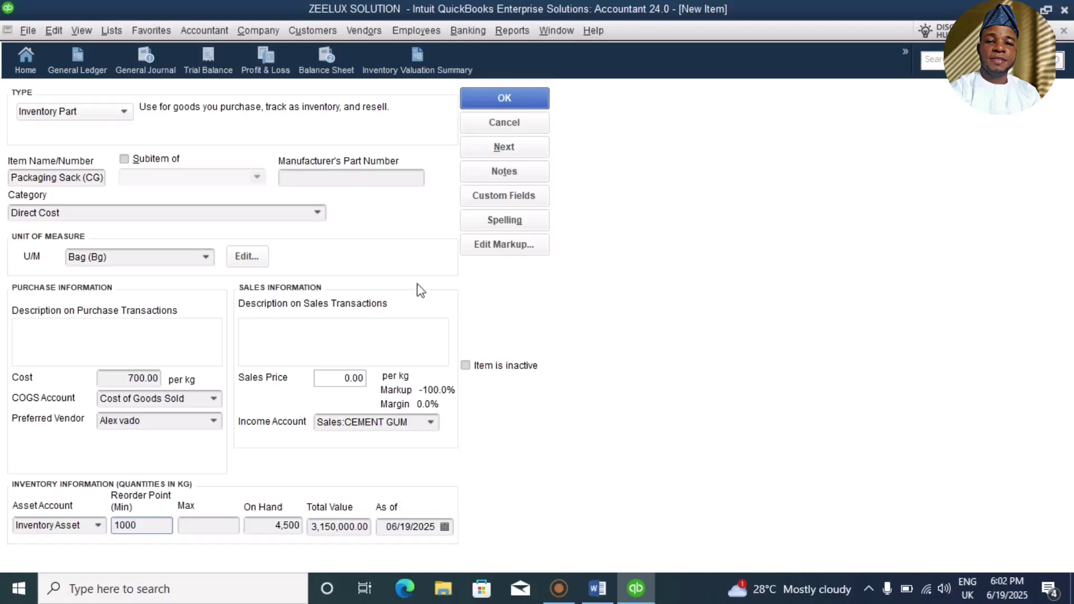
left_click(510, 148)
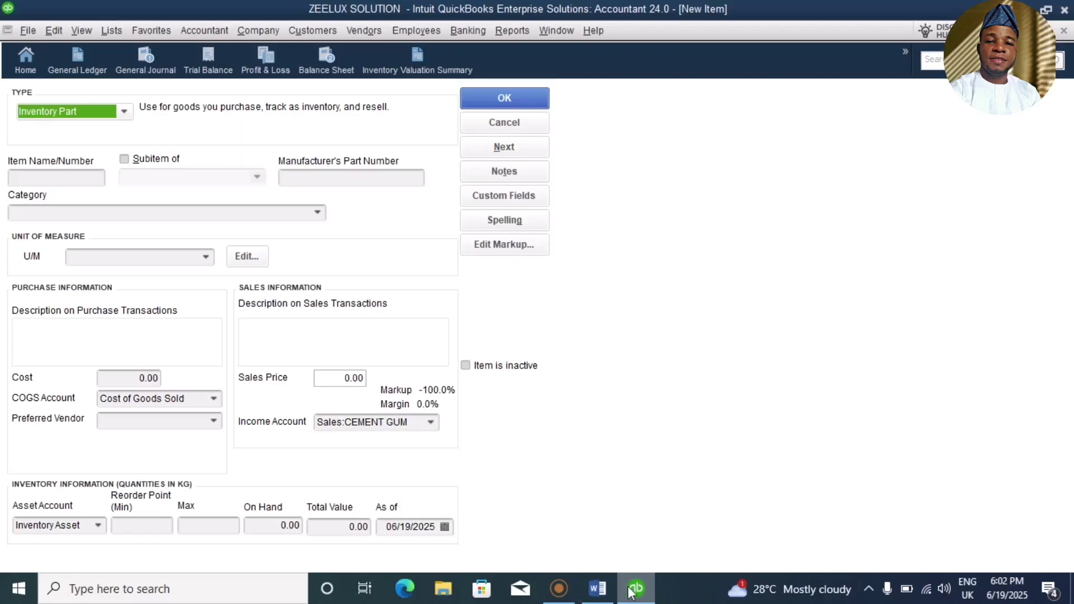
Step: Check the assembly costs in the Word document and make the new item an Other Charge named Labour Cost (CG)
left_click(597, 588)
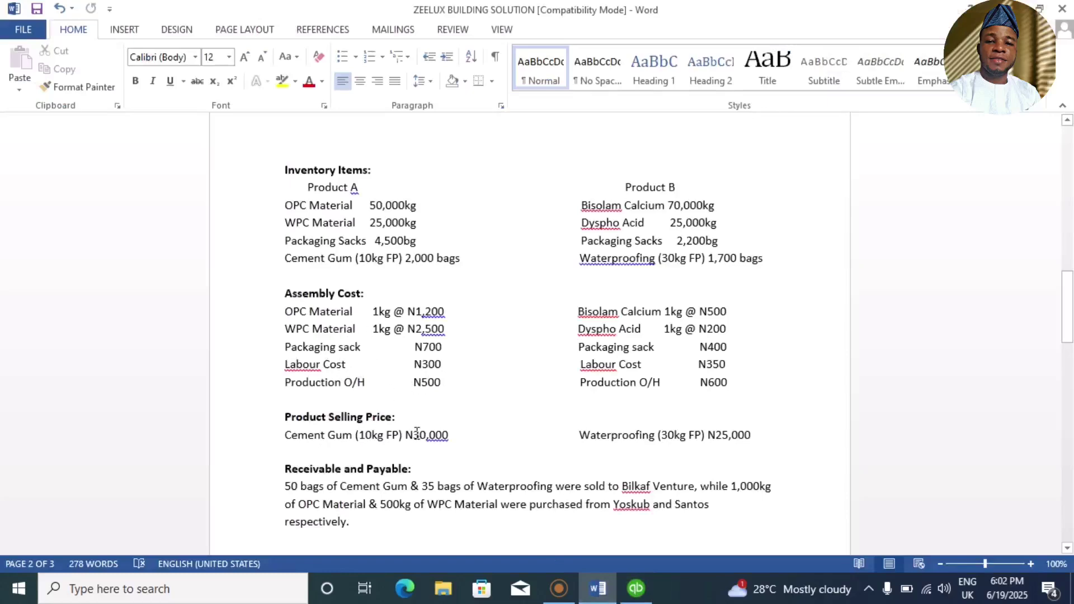
left_click(637, 589)
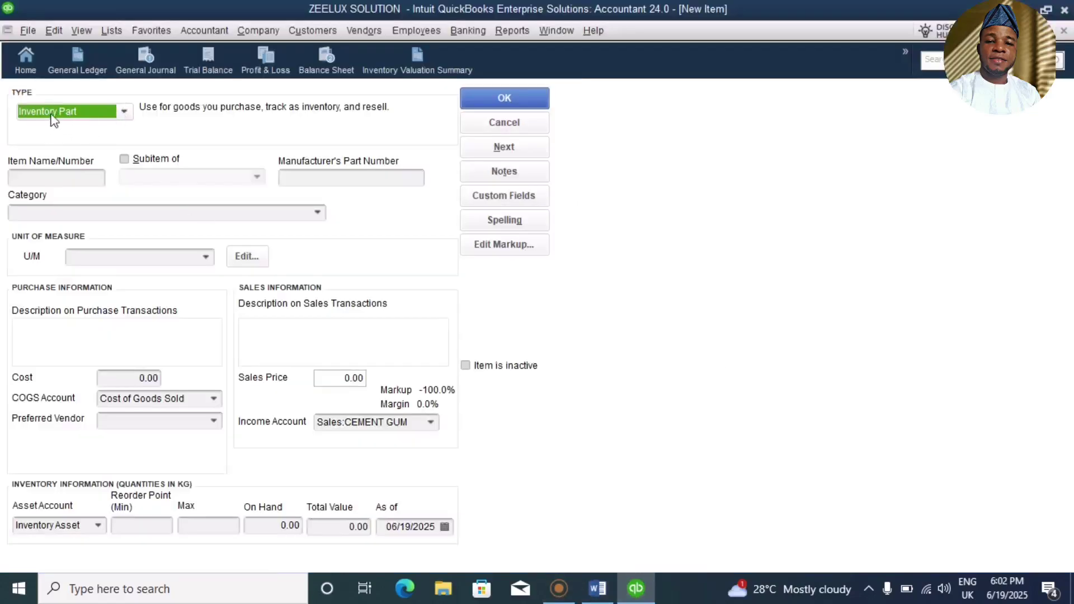
left_click(126, 117)
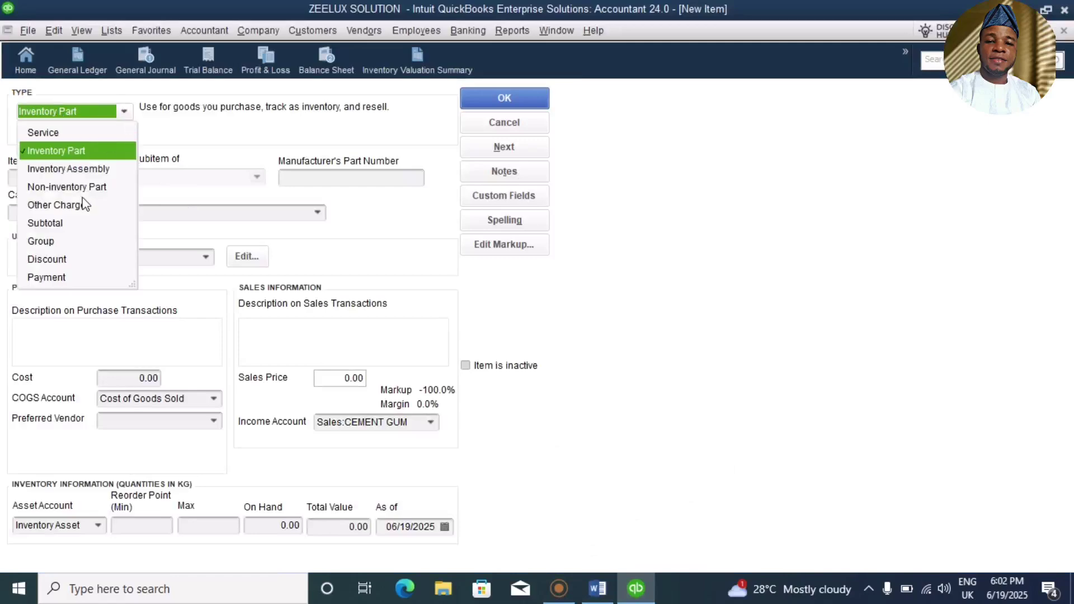
left_click(56, 206)
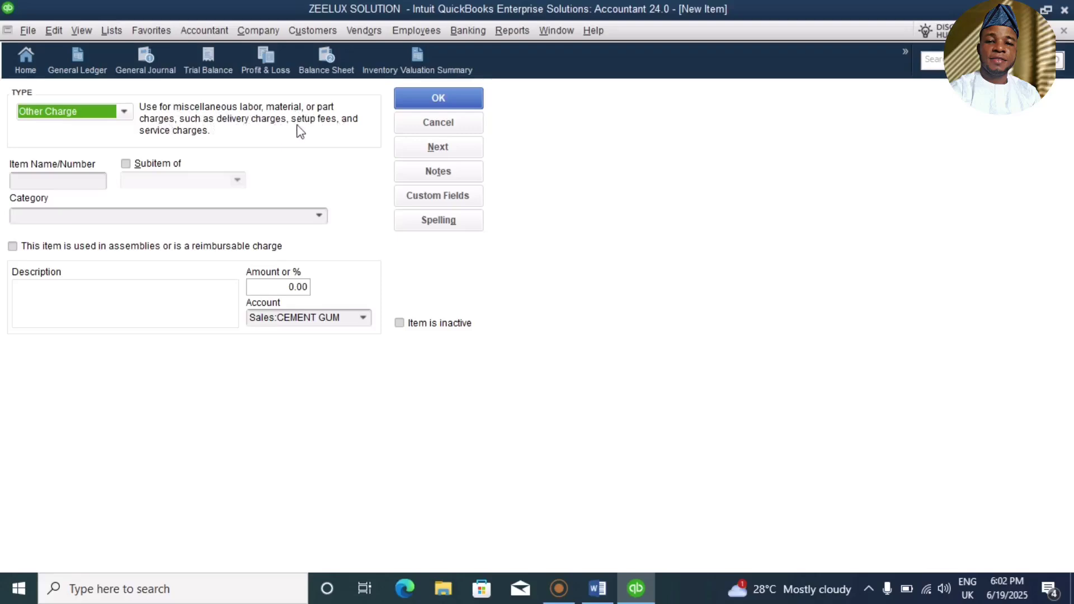
left_click(54, 183)
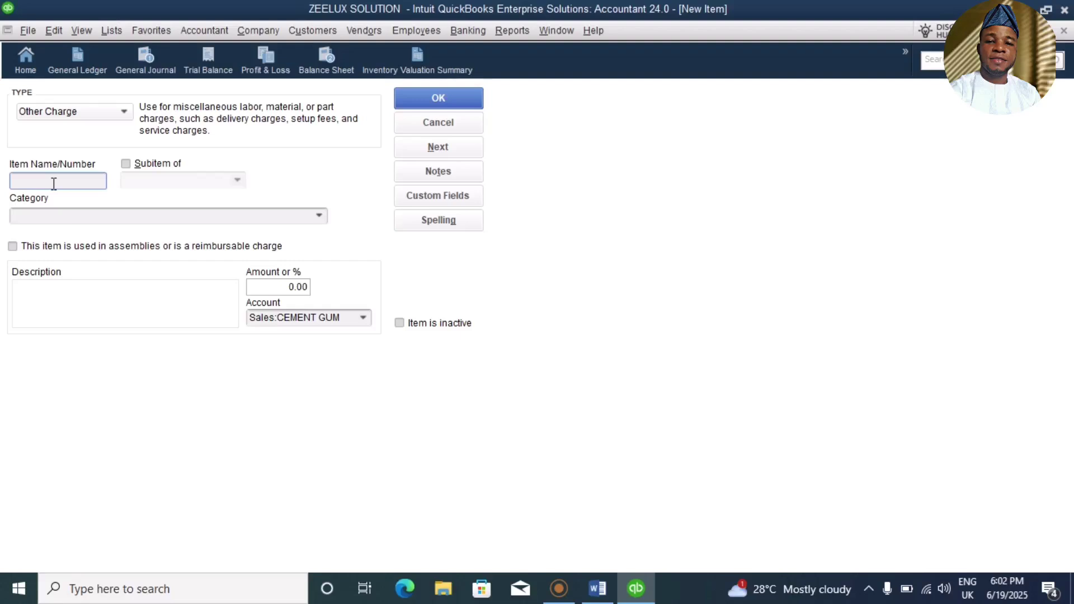
type("Labour")
type("Cost (CG")
Step: Check the Product A labour cost in the Word document and enter 300 as the charge's amount
left_click(308, 287)
type("0")
left_click(601, 587)
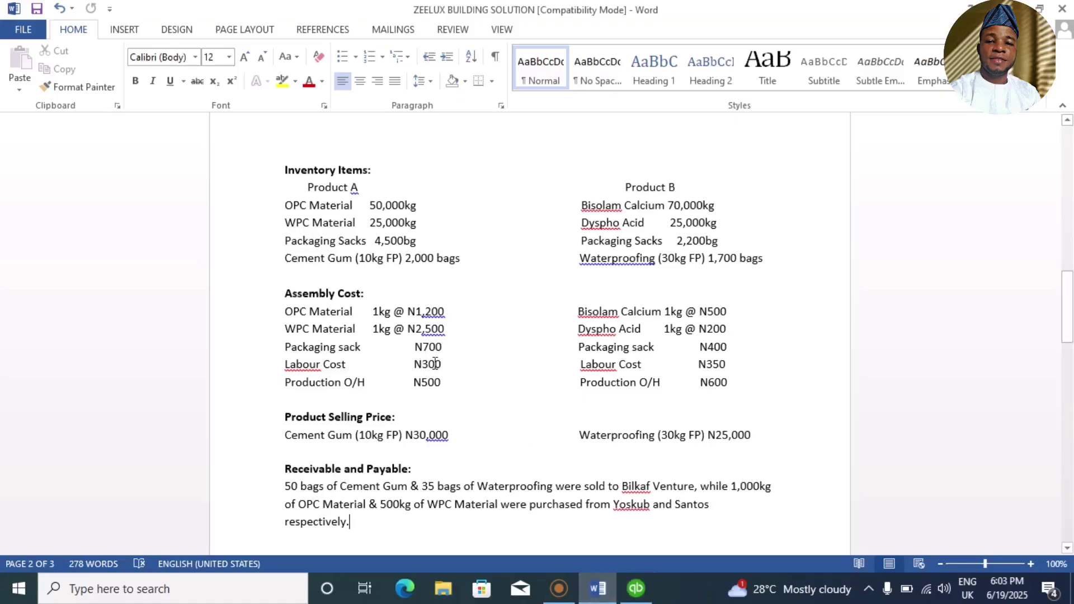
left_click(635, 587)
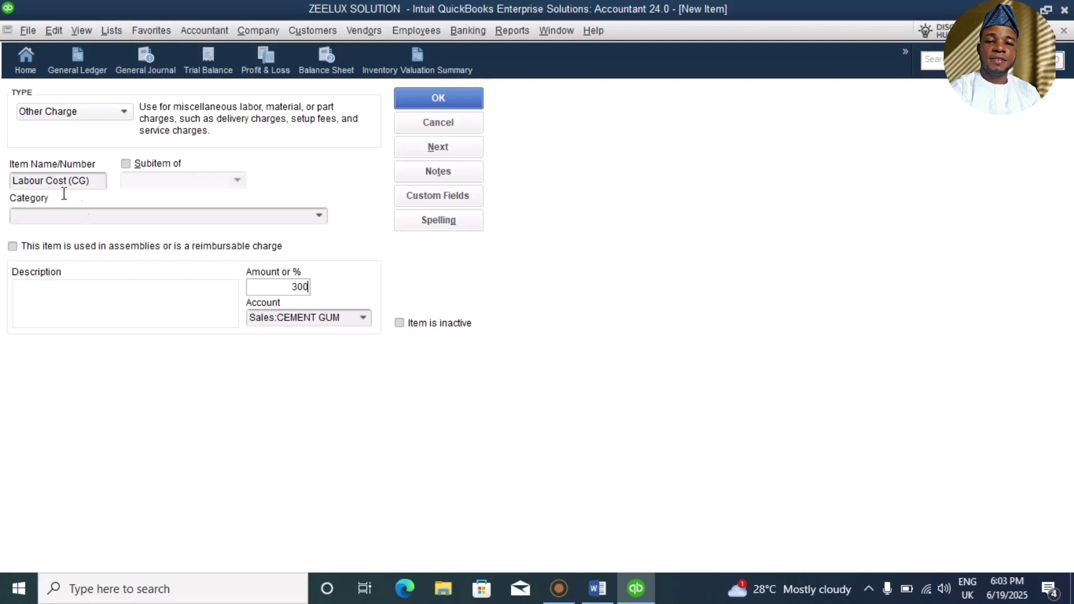
Step: Mark the labour cost item as used in assemblies or reimbursable and clear its sales price
left_click(12, 246)
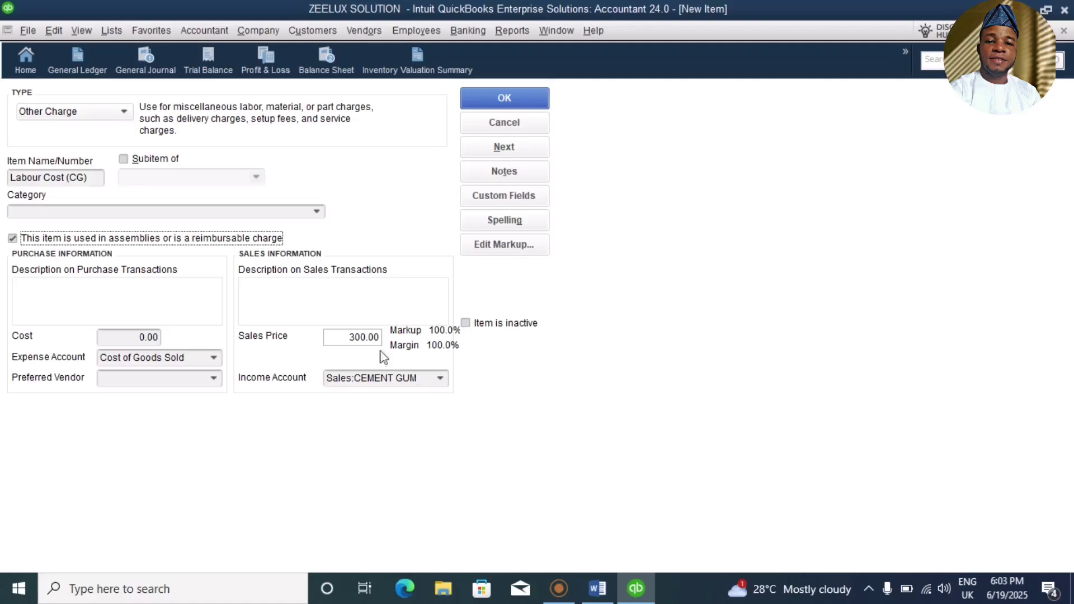
left_click(379, 337)
key("BackSpace")
key("BackSpace")
key("BackSpace")
key("BackSpace")
key("BackSpace")
key("BackSpace")
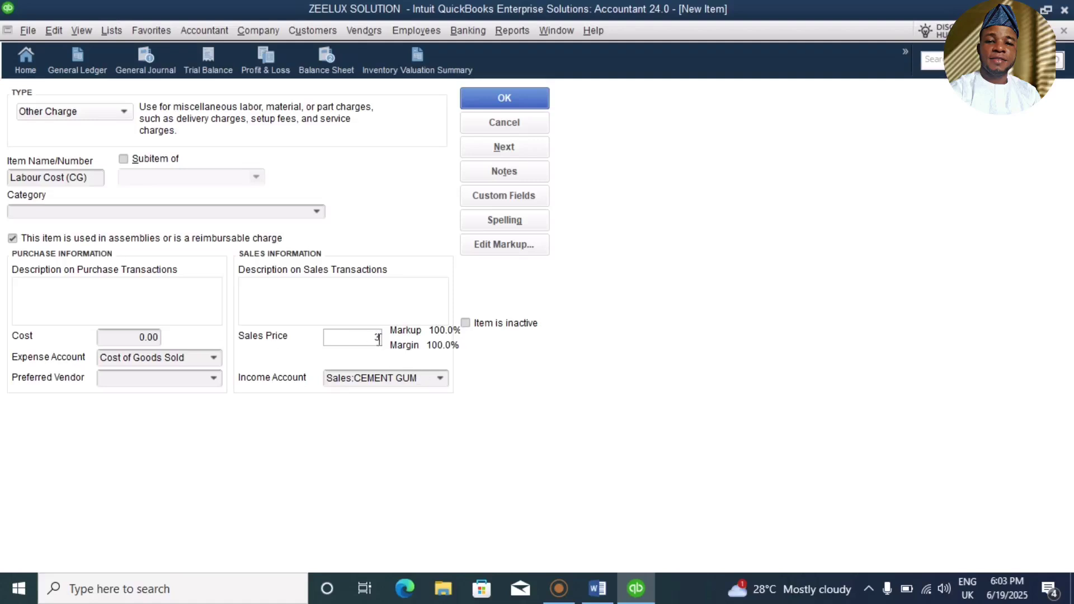
Step: Set the labour item's purchase cost to 300 and save it, continuing to a new blank item
left_click(160, 337)
key("BackSpace")
key("BackSpace")
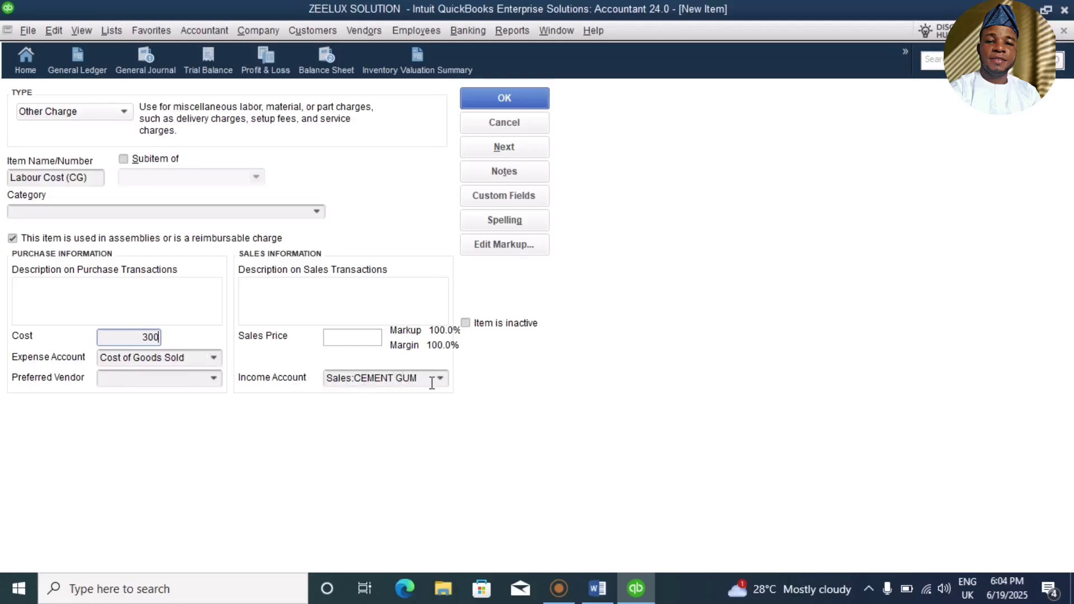
left_click(503, 153)
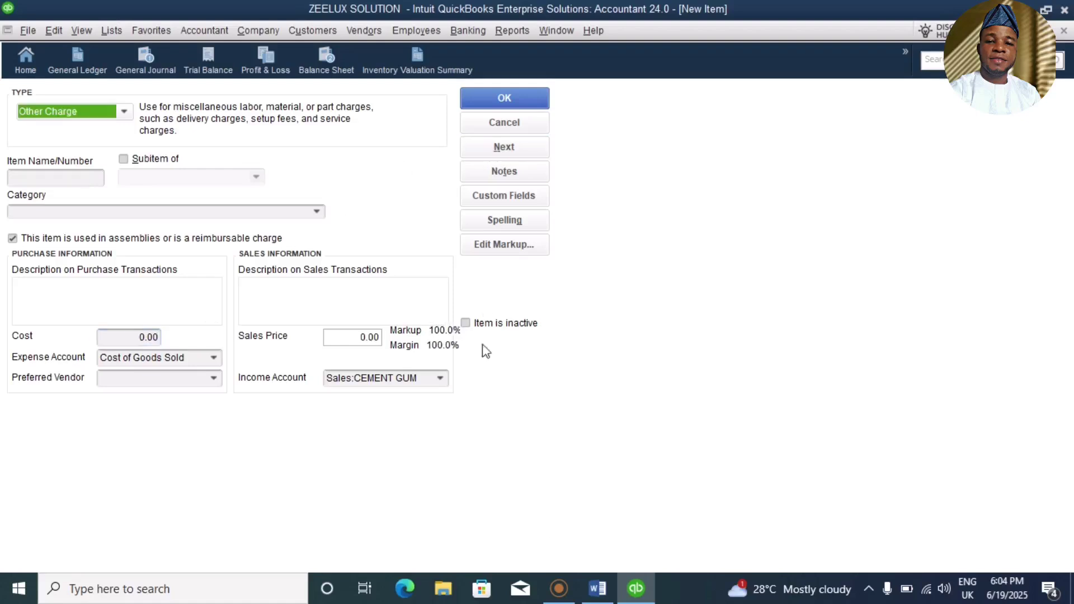
Step: Check the production overhead in the Word document and name the new Other Charge item Production O/H (CG_
left_click(603, 592)
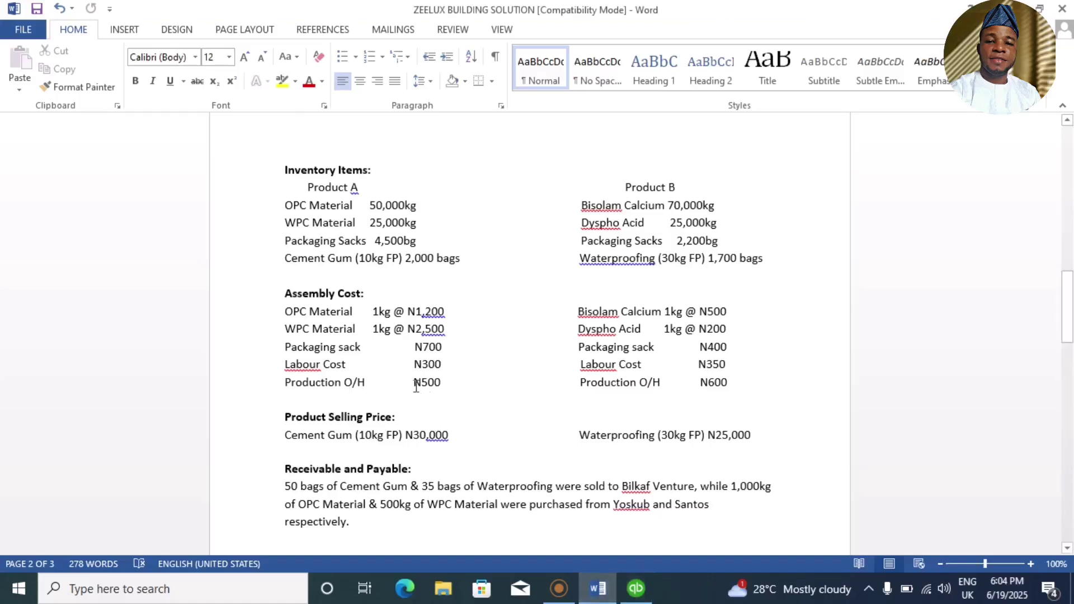
left_click(636, 589)
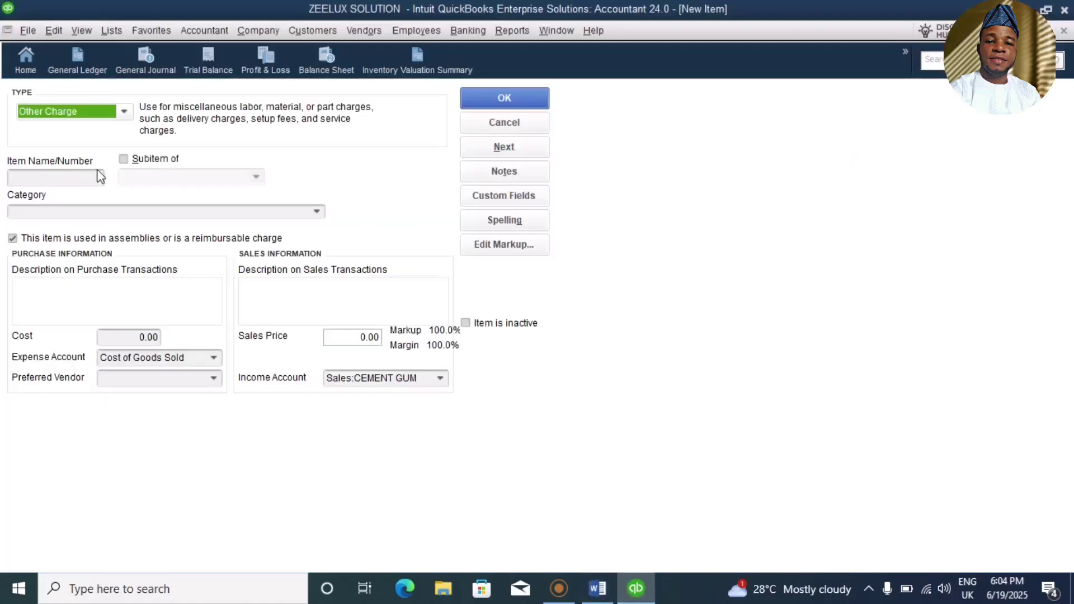
left_click(26, 179)
type("Production O/H (CG_")
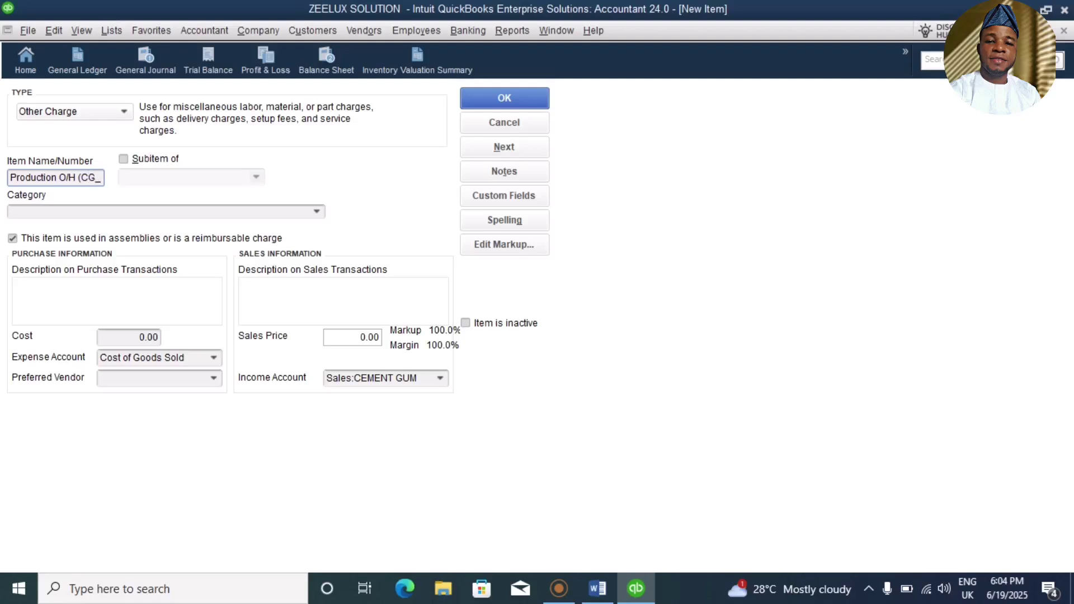
Step: Assign the production overhead item to the Direct Cost category
left_click(317, 211)
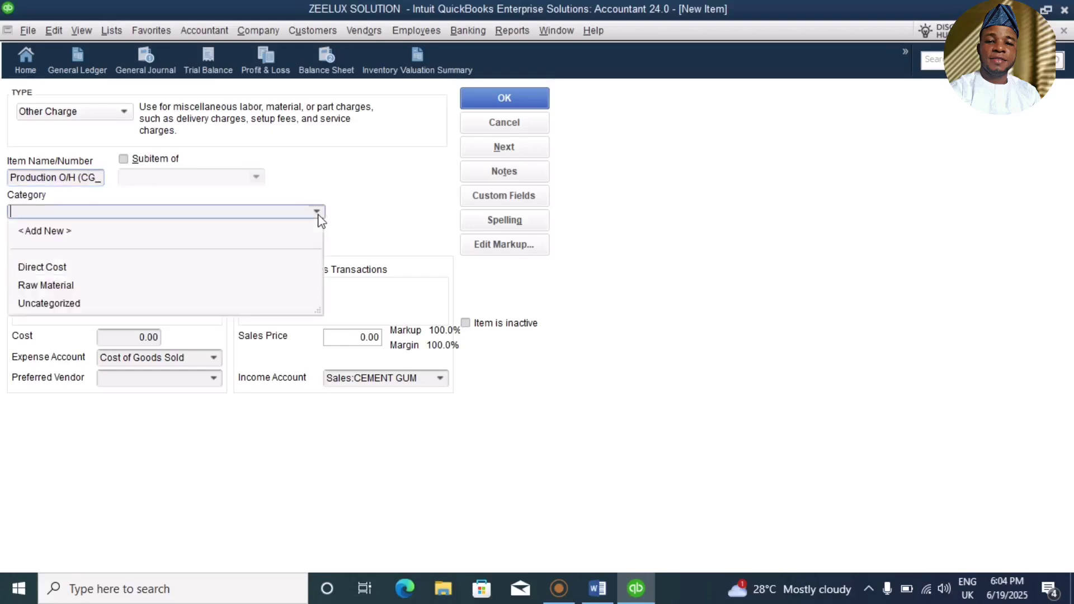
left_click(50, 267)
left_click(51, 268)
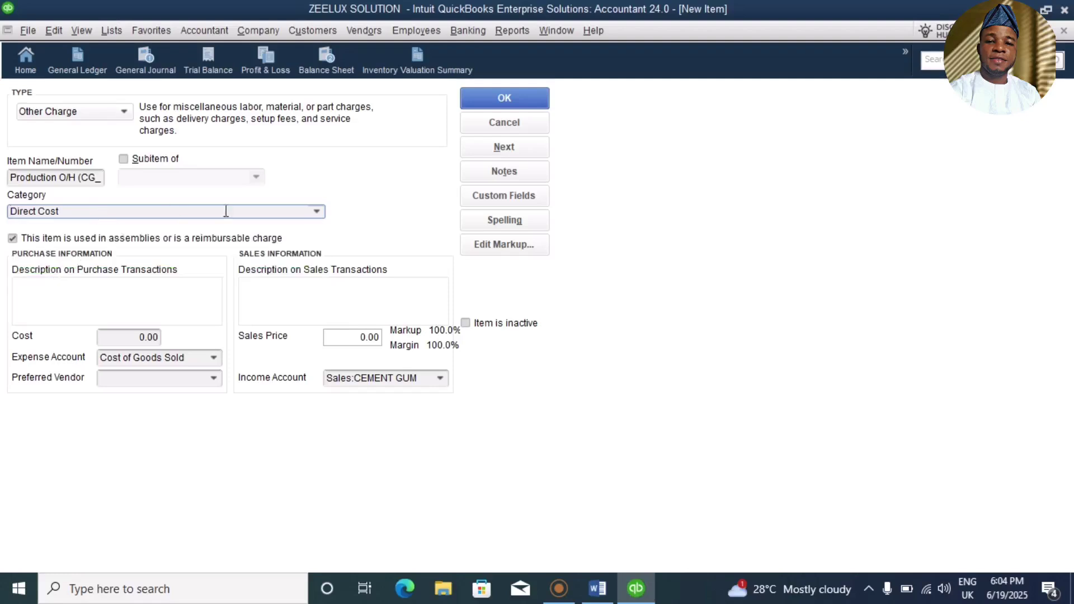
Step: Create a new category named Indirect Cost and assign the production overhead item to it
left_click(317, 213)
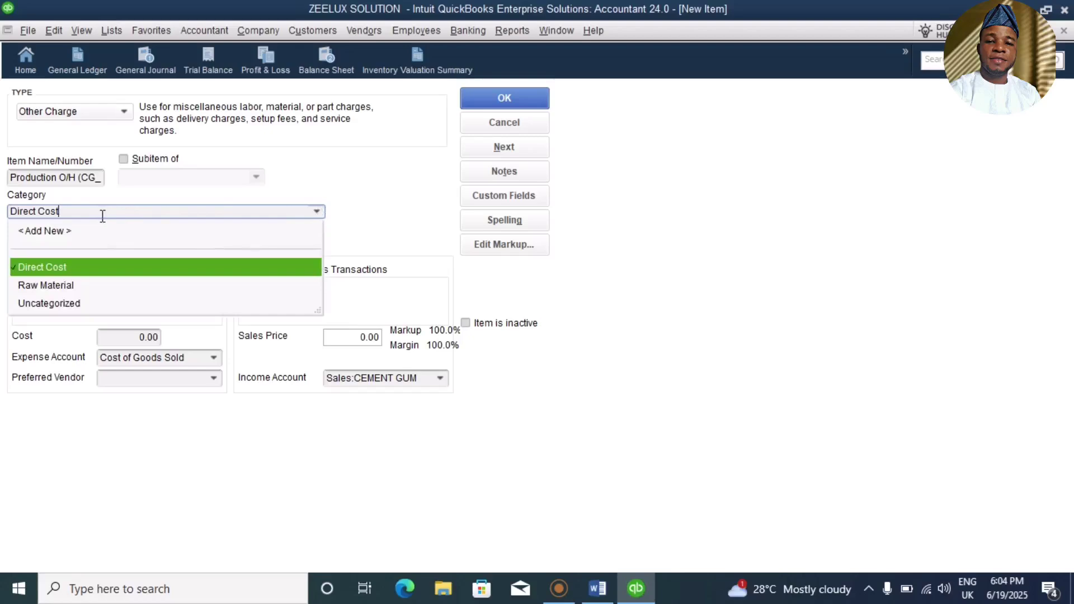
left_click(58, 231)
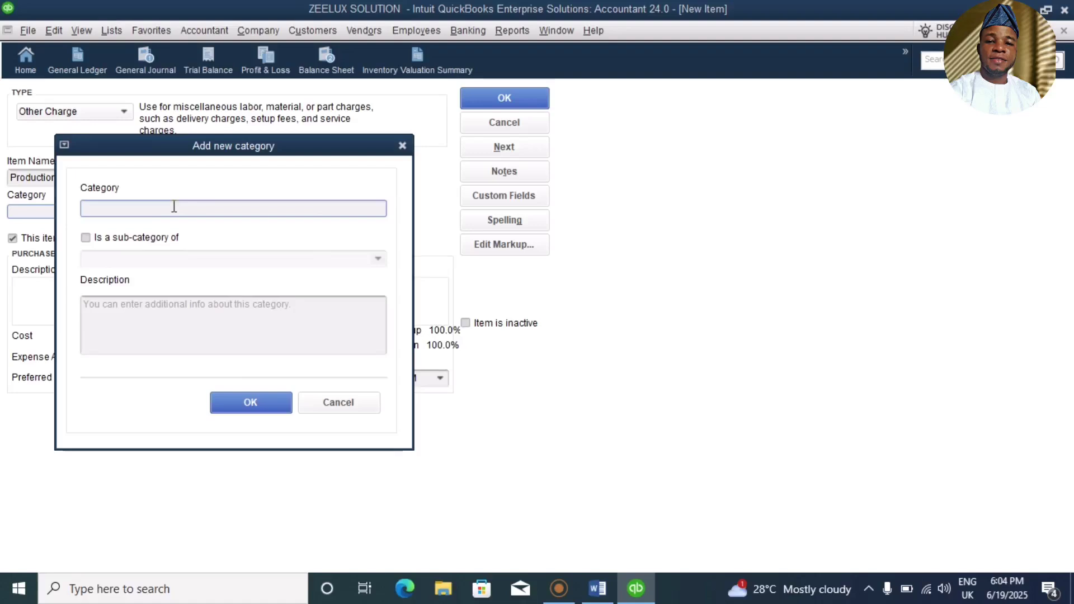
type("Indirect Cost")
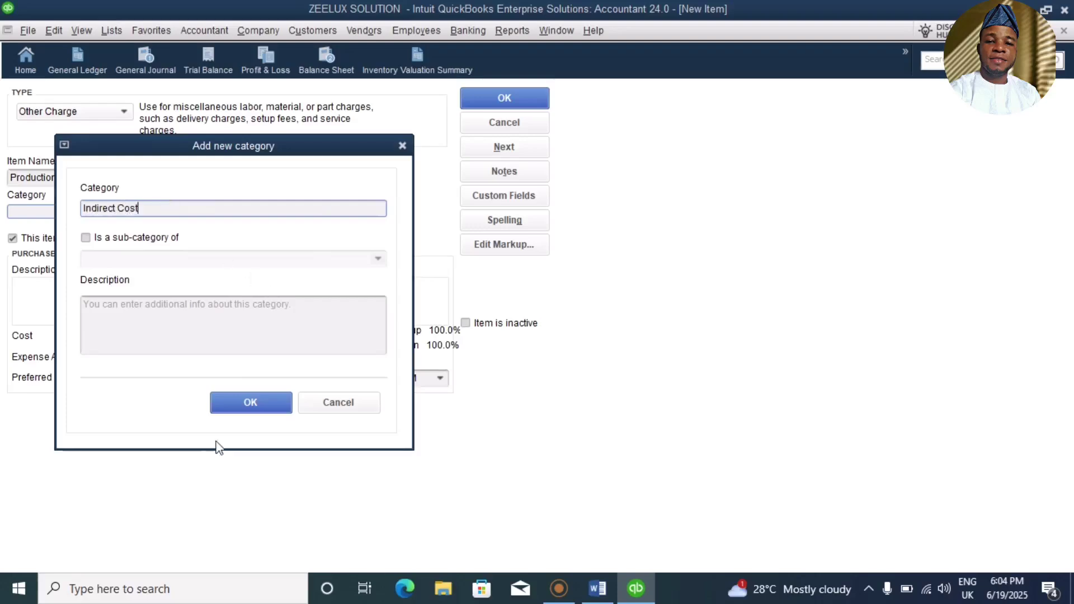
left_click(234, 407)
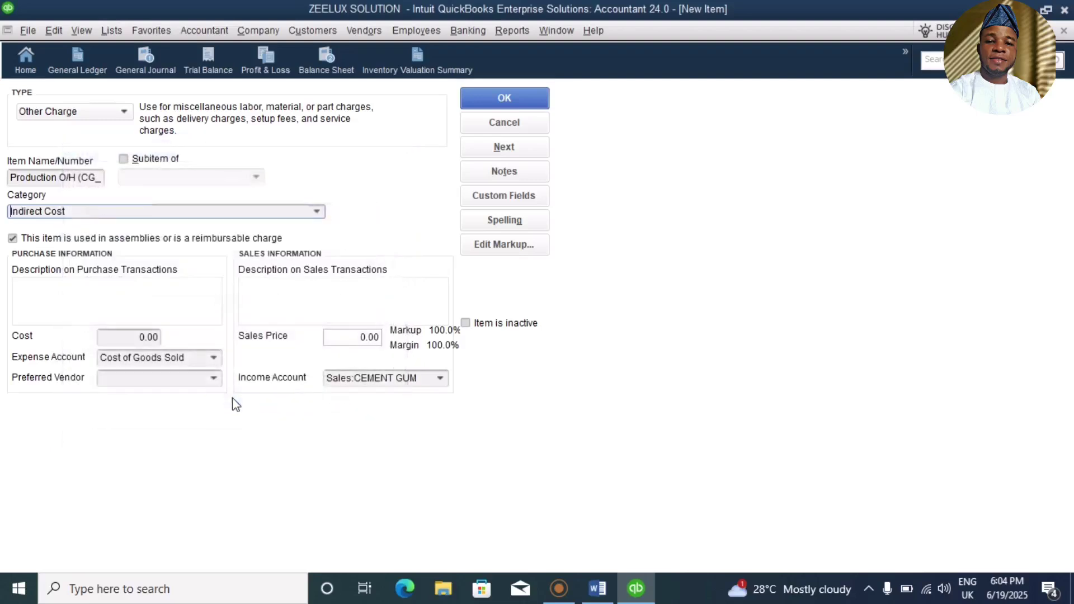
Step: Set the production overhead item's purchase cost to 500, check it against the Word document and save the item
left_click(156, 337)
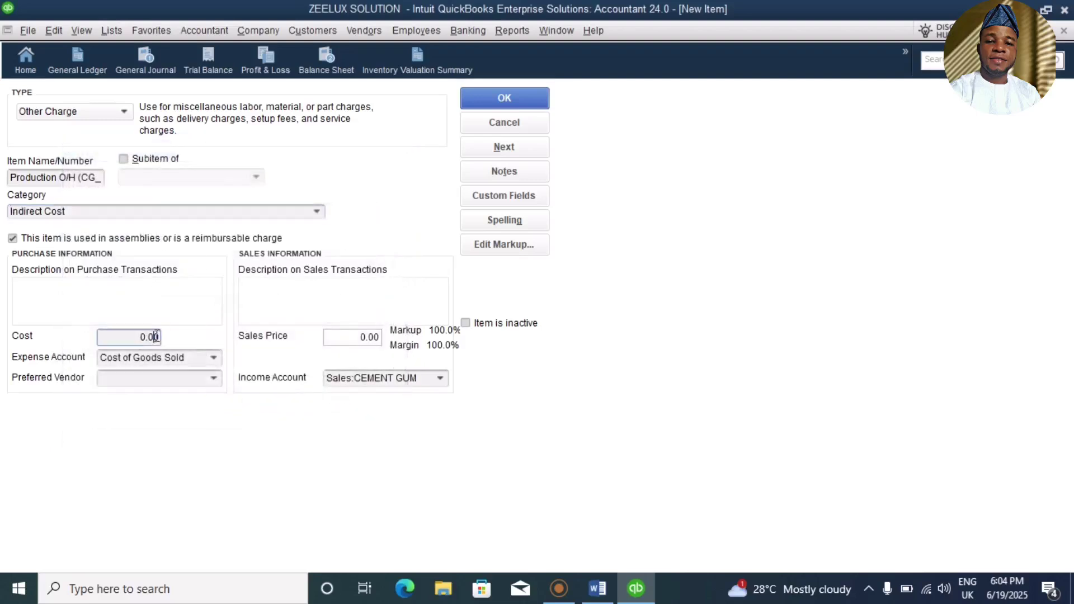
key("BackSpace")
key("BackSpace")
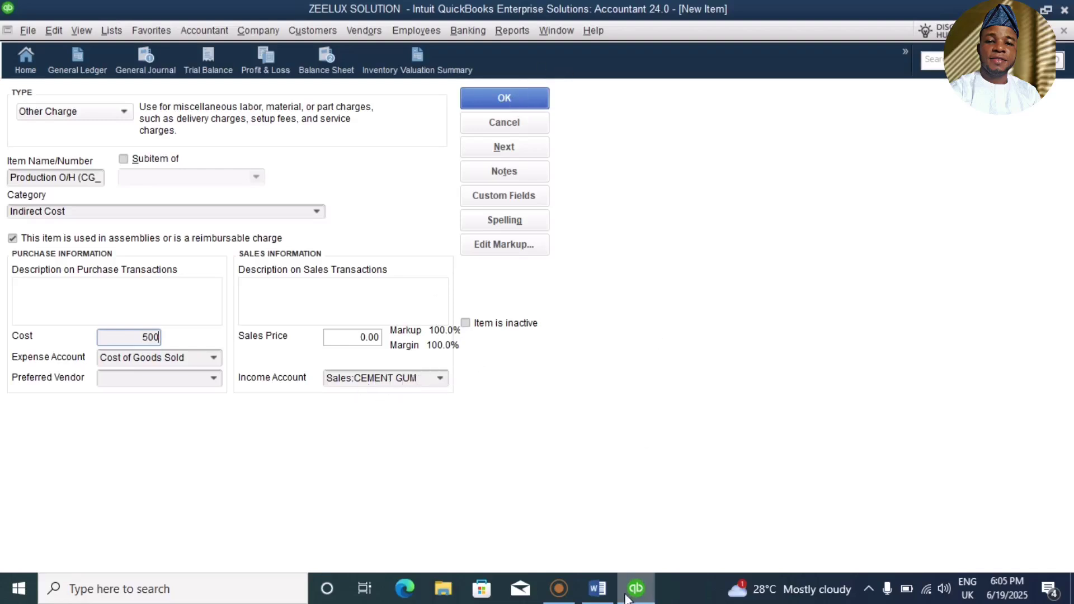
left_click(598, 588)
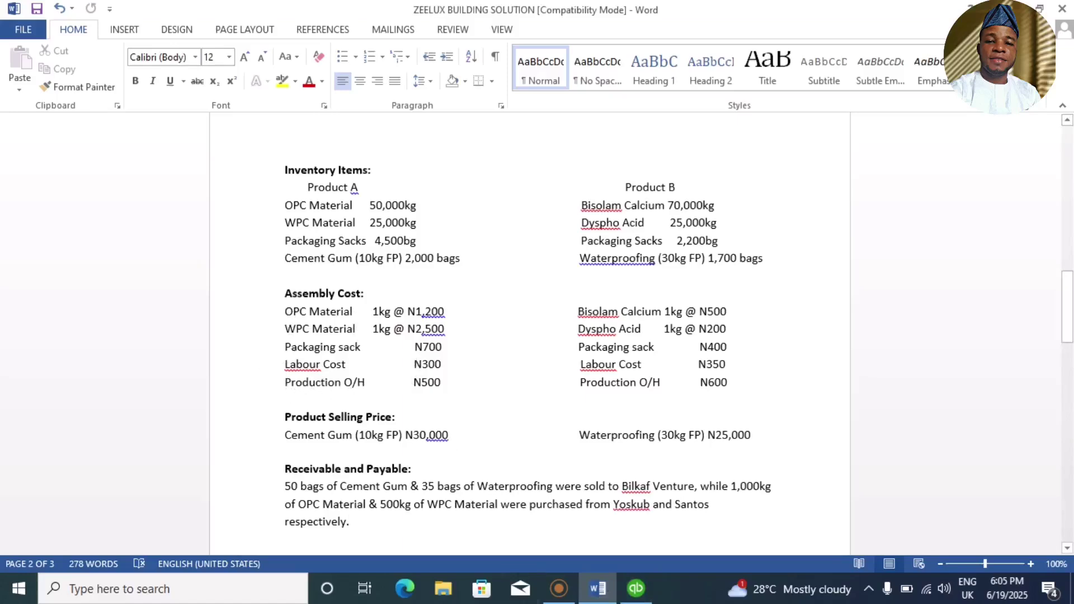
left_click(628, 597)
left_click(487, 110)
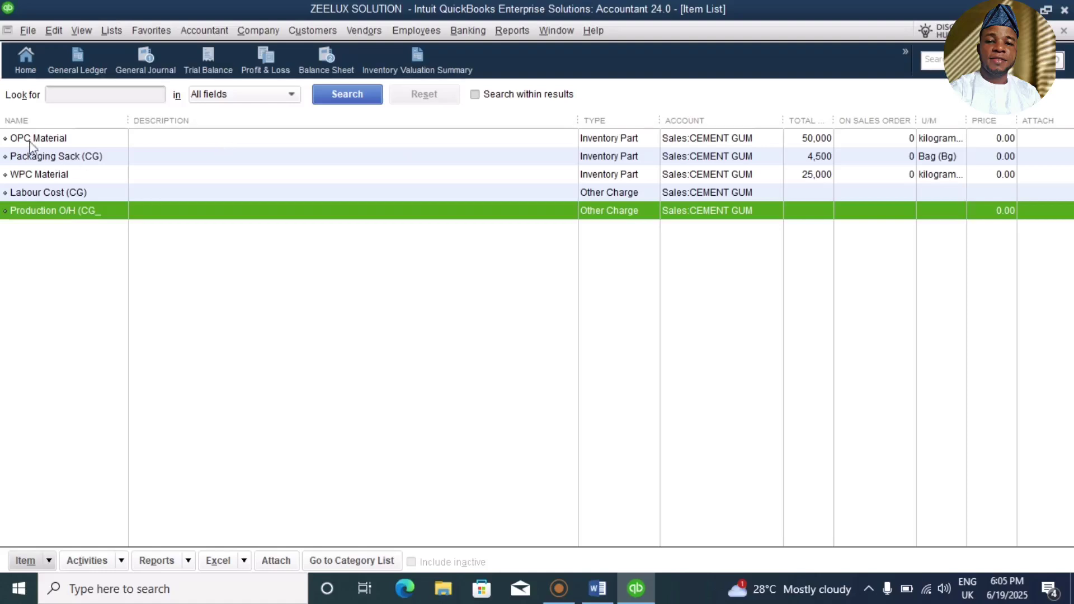
Step: View the Inventory Valuation Summary for all dates, and open the Balance Sheet report to examine the inventory asset
left_click(420, 55)
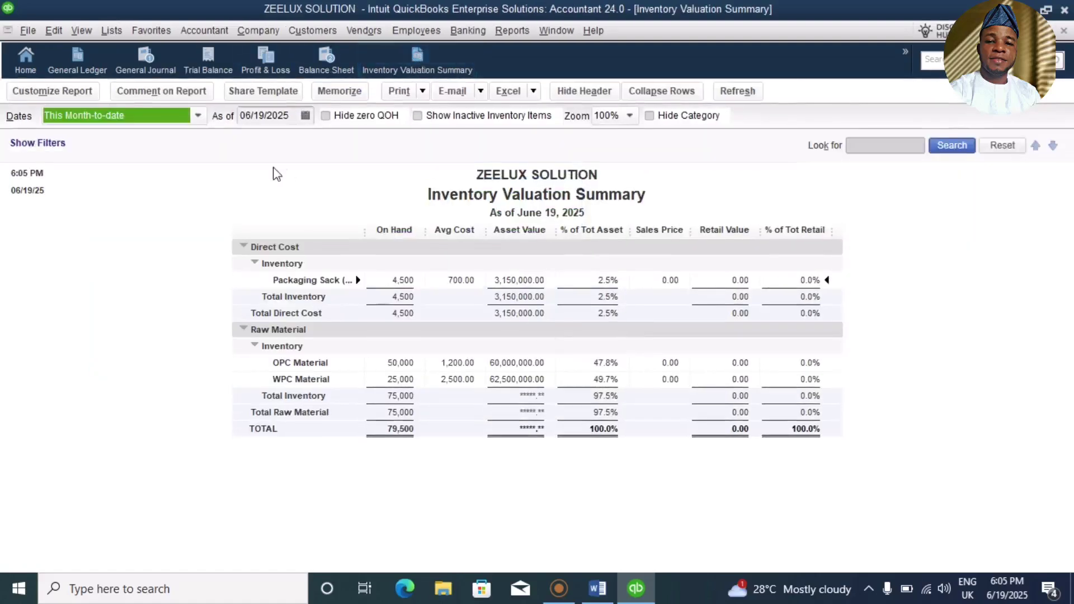
left_click(197, 116)
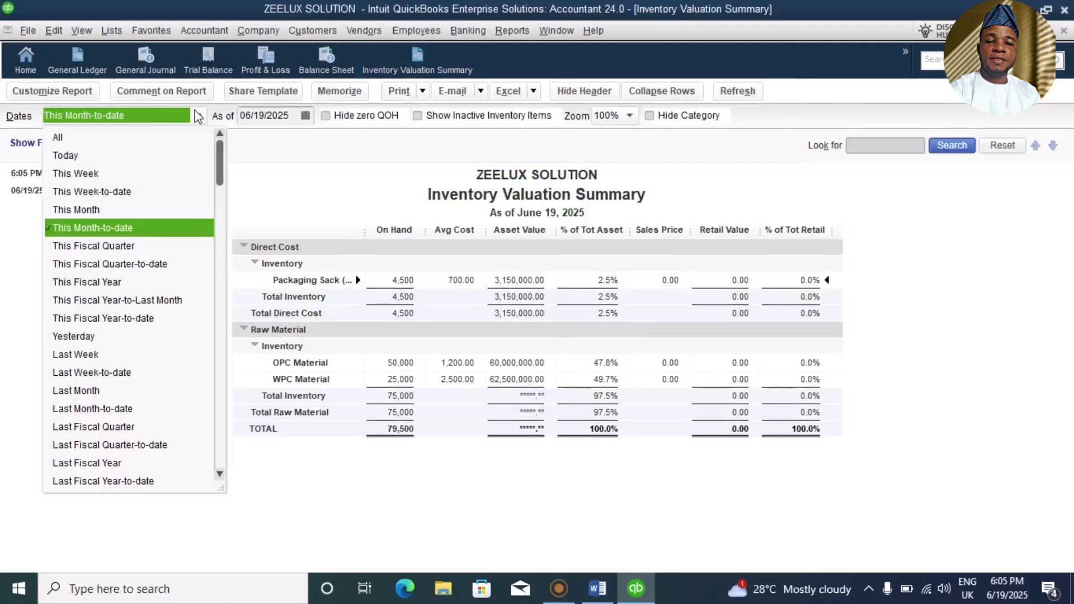
left_click(81, 138)
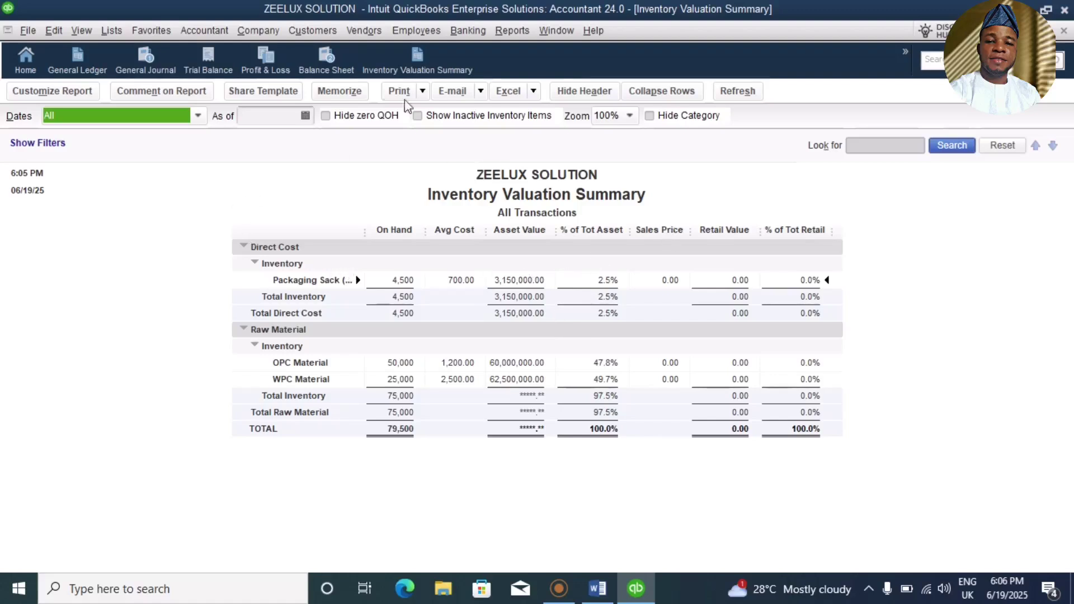
left_click(325, 62)
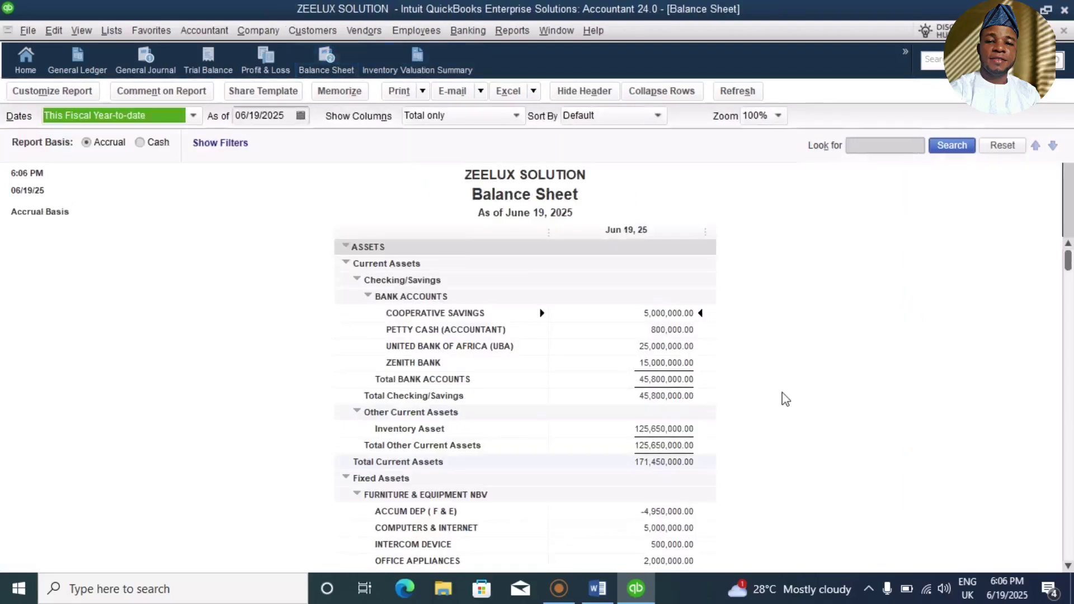